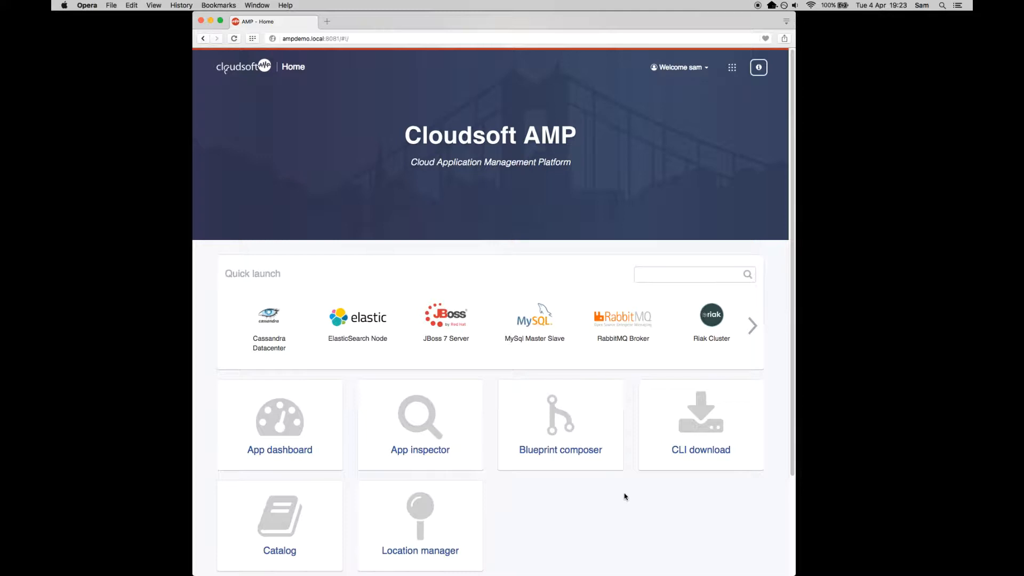
- Open the example-app-with-network-security blueprint from the catalog in the YAML editor
left_click(283, 507)
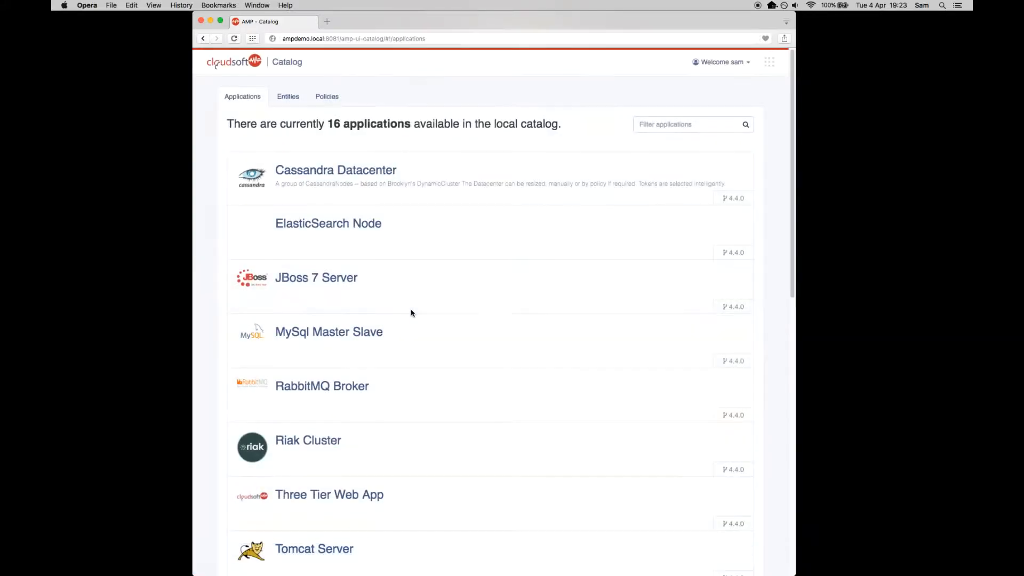
scroll(411, 313, "down", 10)
left_click(387, 401)
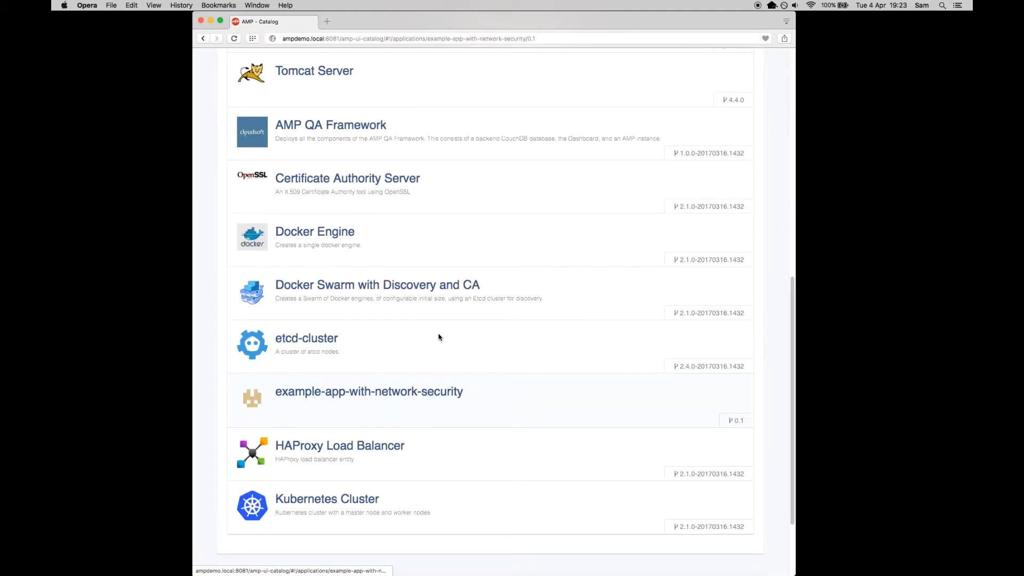
left_click(720, 129)
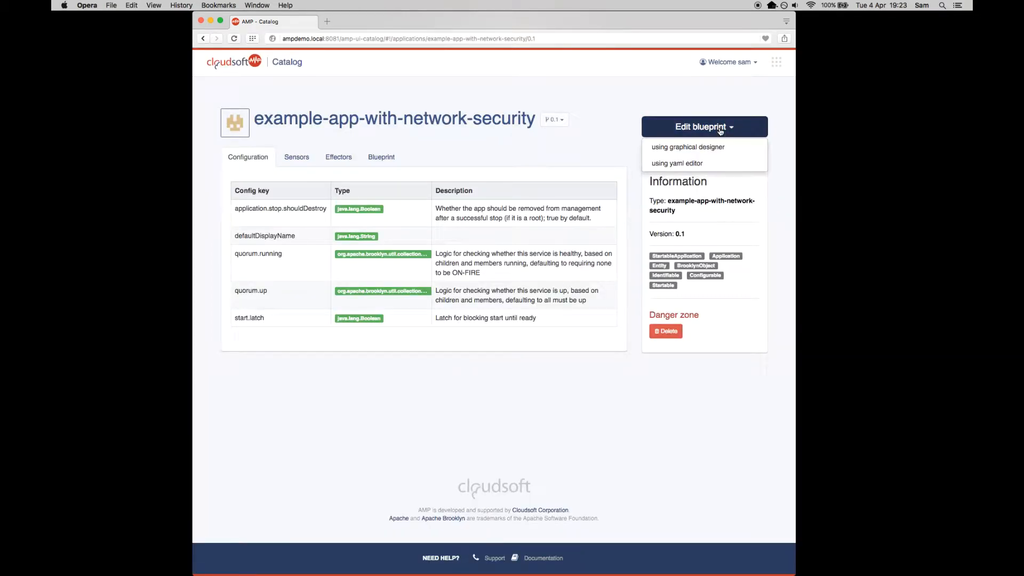
left_click(739, 166)
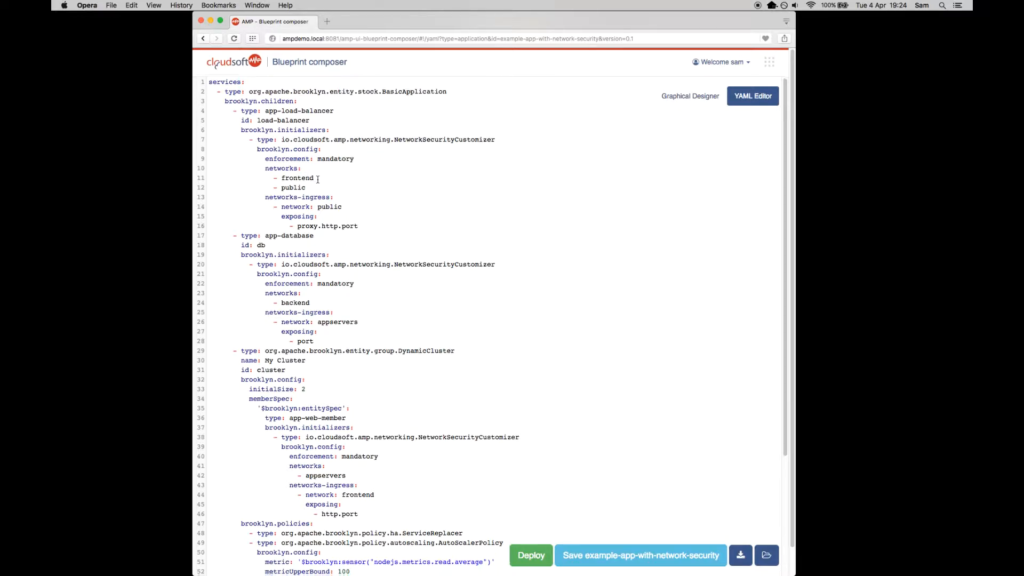
- Examine the networks and networks-ingress settings of the load balancer, database and cluster in the blueprint YAML
scroll(303, 240, "down", 5)
scroll(303, 239, "down", 1)
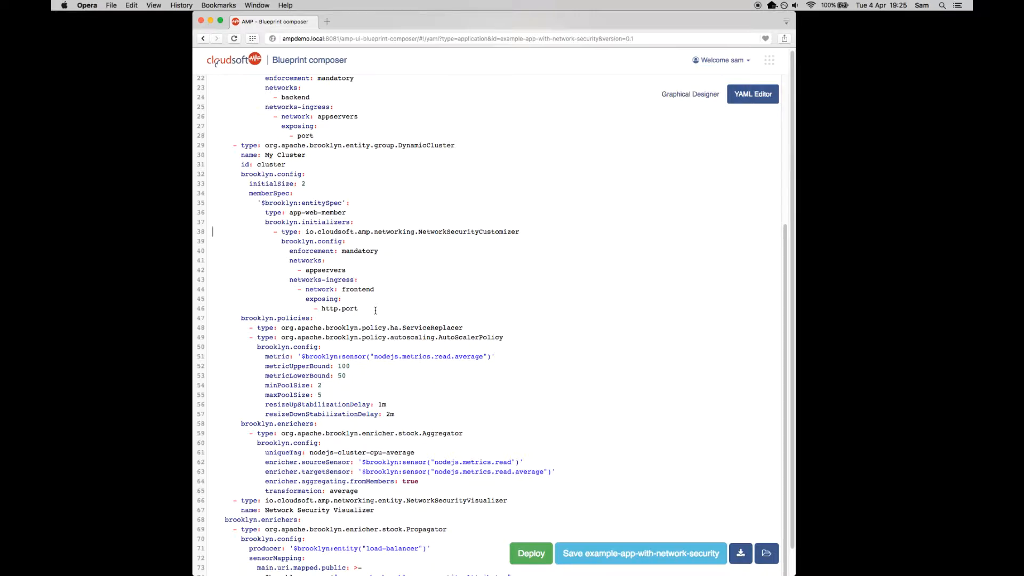
scroll(405, 296, "up", 2)
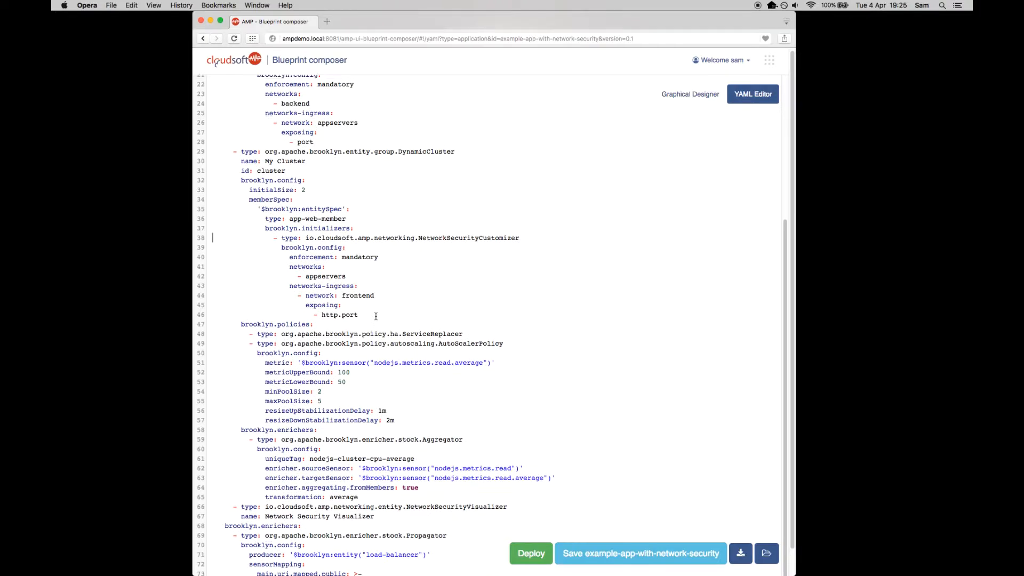
scroll(424, 286, "up", 5)
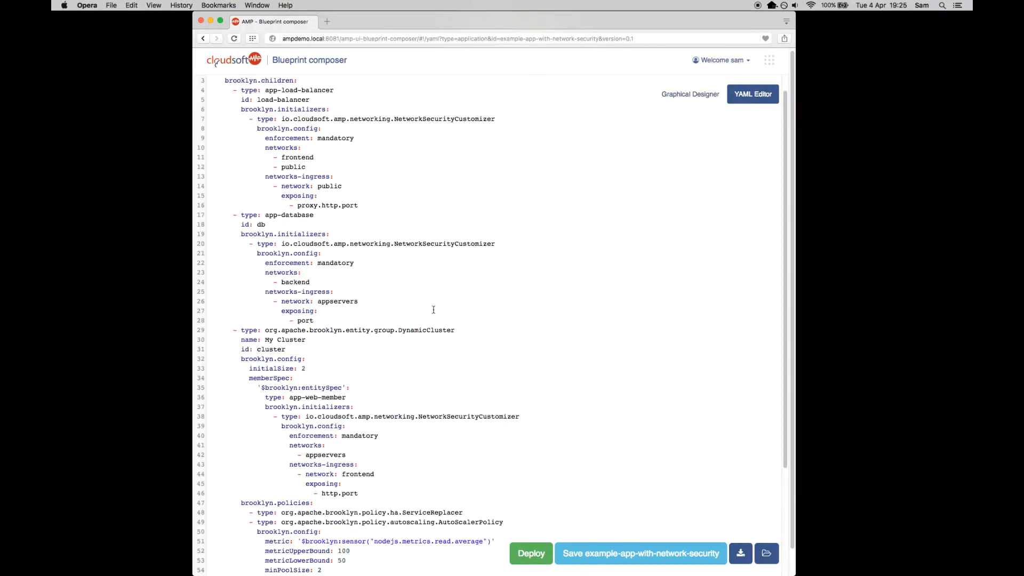
left_click(323, 320)
scroll(364, 343, "down", 2)
scroll(390, 410, "down", 2)
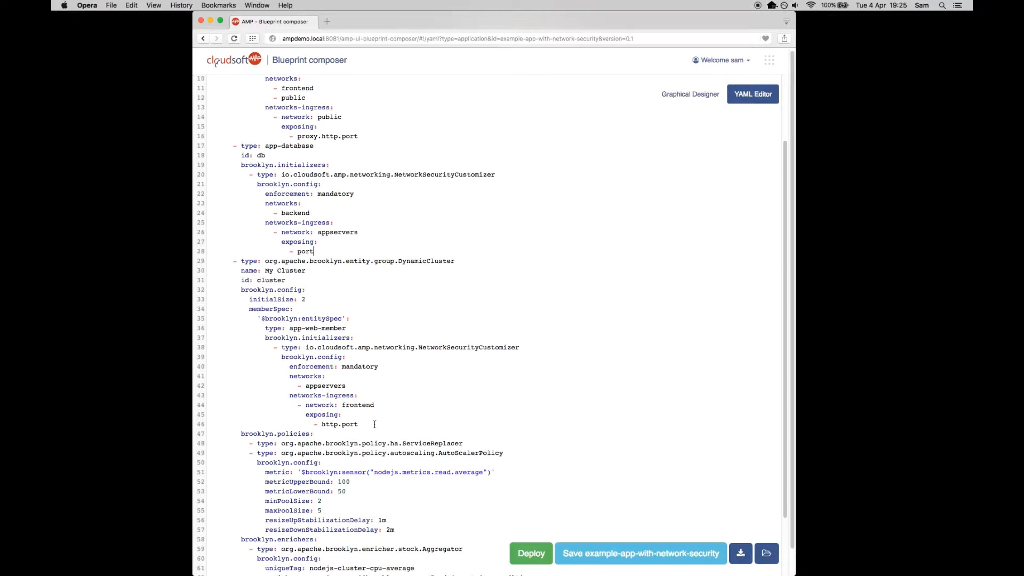
- Add the line "location: jclouds:aws-ec2:us-west-2" above services in the blueprint and deploy it
scroll(374, 424, "up", 3)
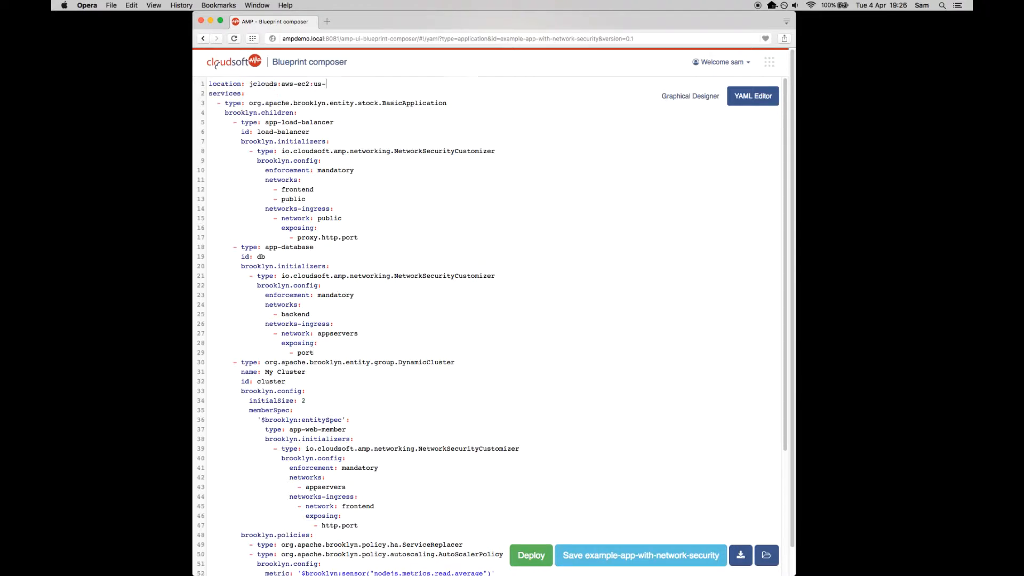
type("west-2")
left_click(531, 555)
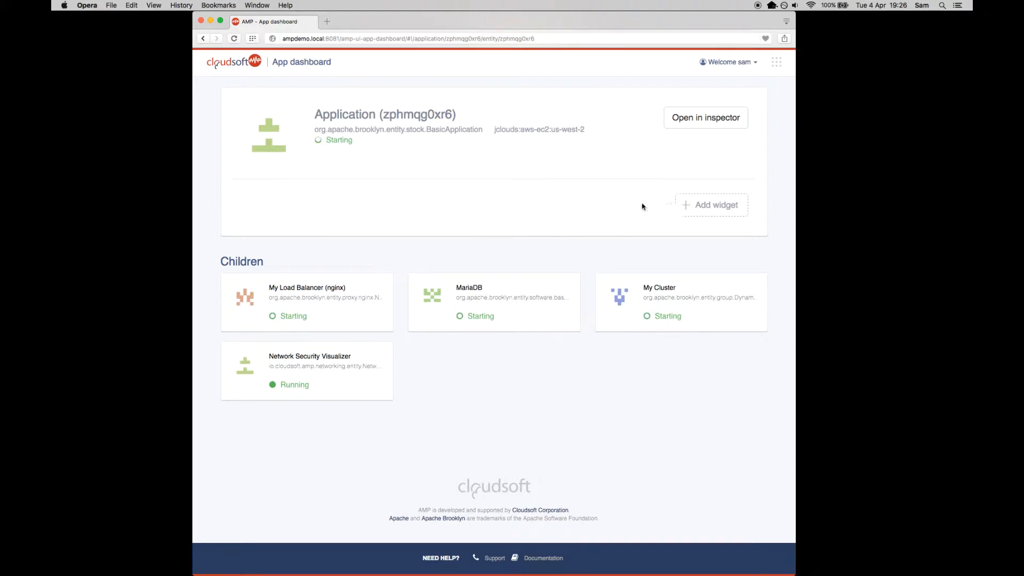
- Add a service.state widget to the deployed application's dashboard
left_click(698, 212)
scroll(709, 245, "down", 1)
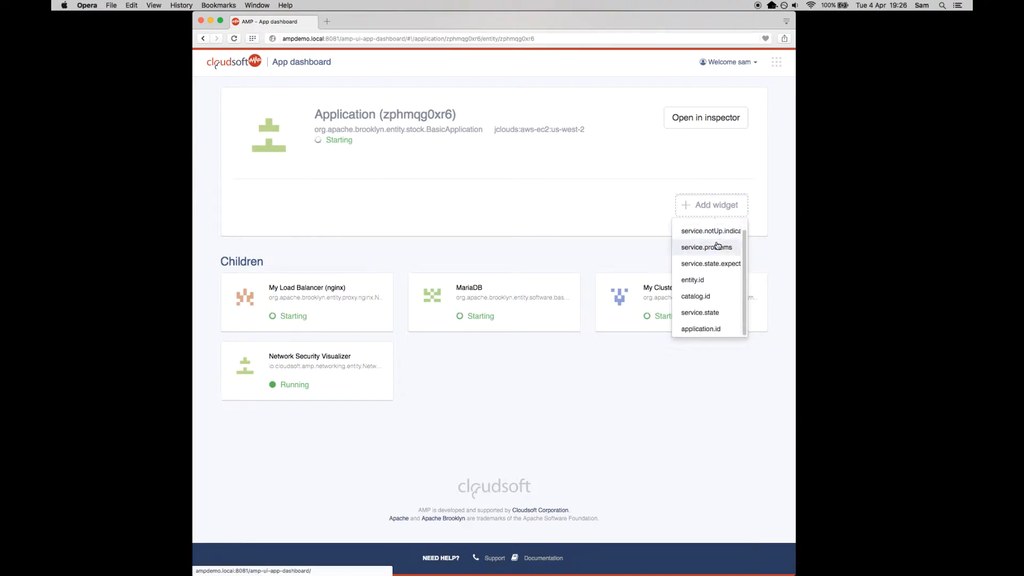
left_click(713, 315)
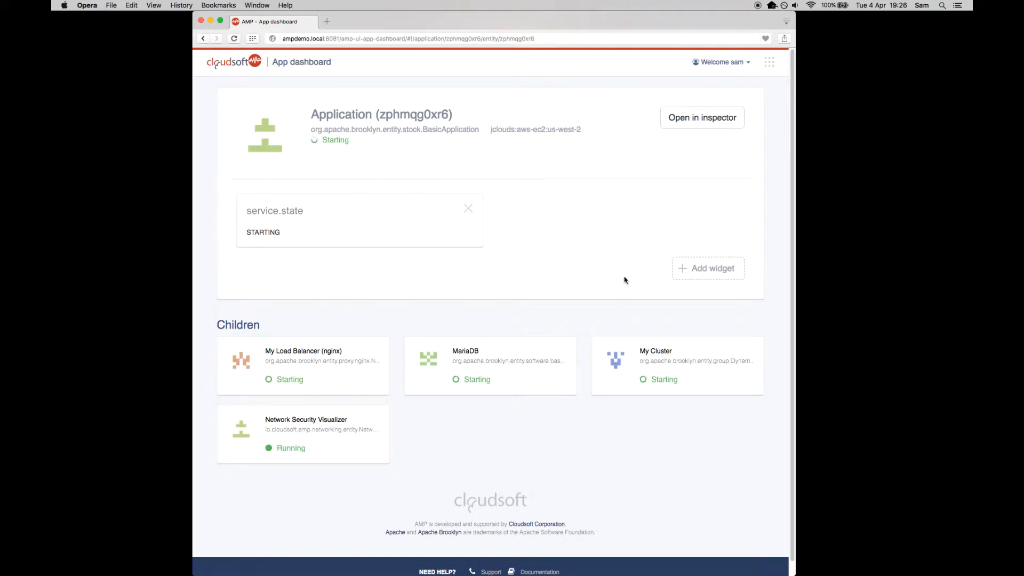
- Open the application in the inspector and expand its My Cluster, Network Security Visualizer, backend and appservers entities
left_click(689, 118)
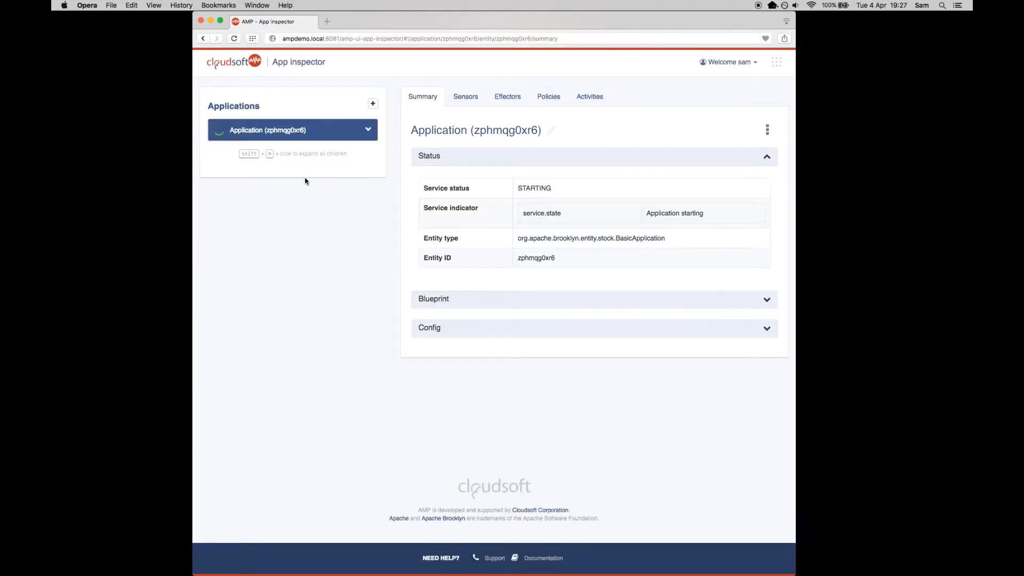
left_click(369, 131)
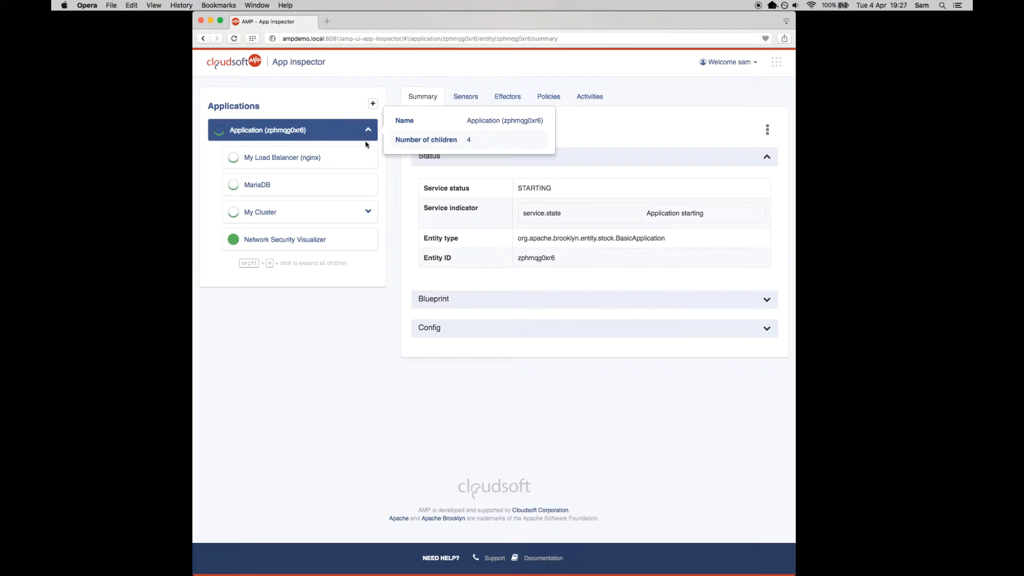
left_click(368, 212)
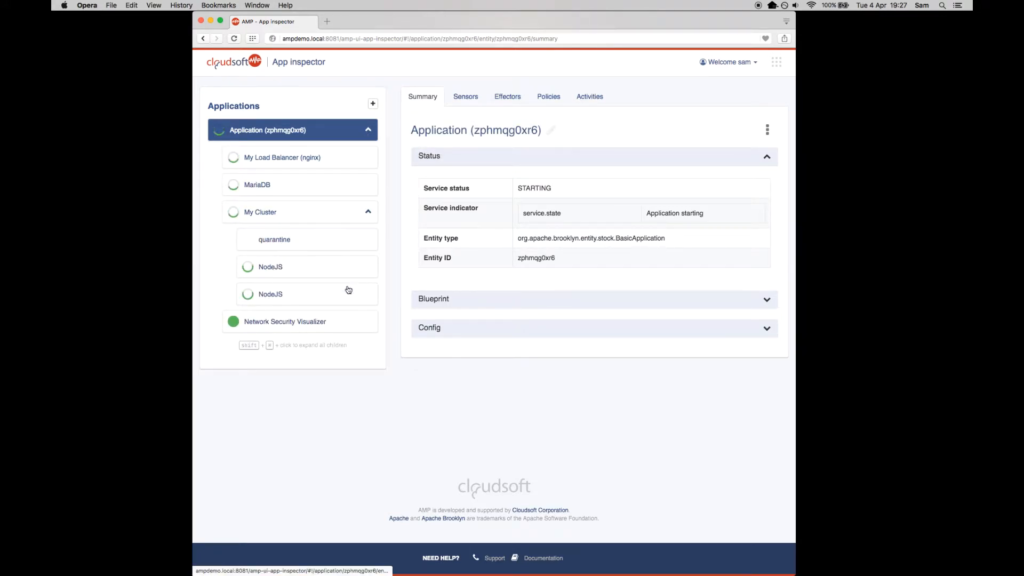
left_click(368, 320)
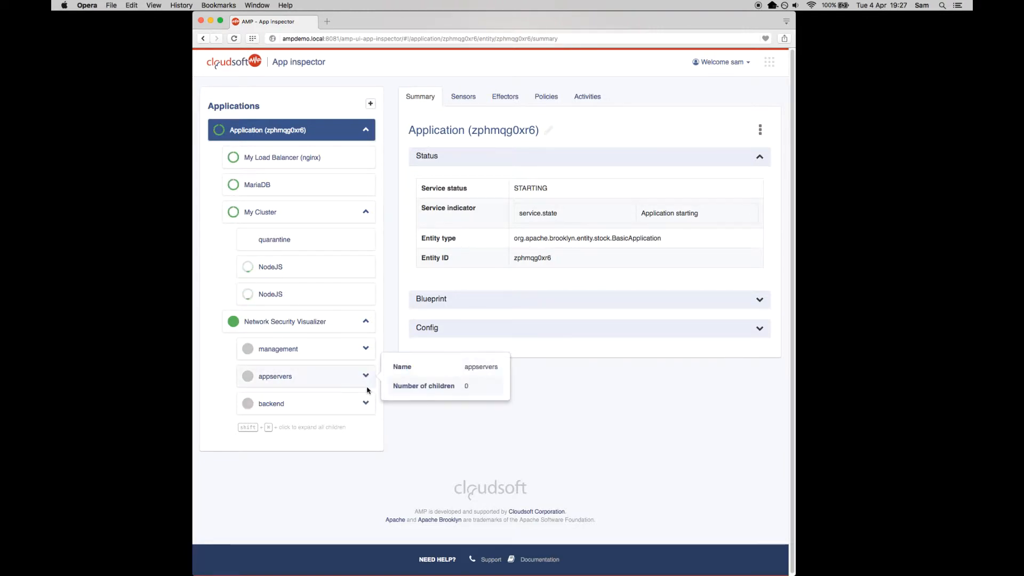
left_click(366, 404)
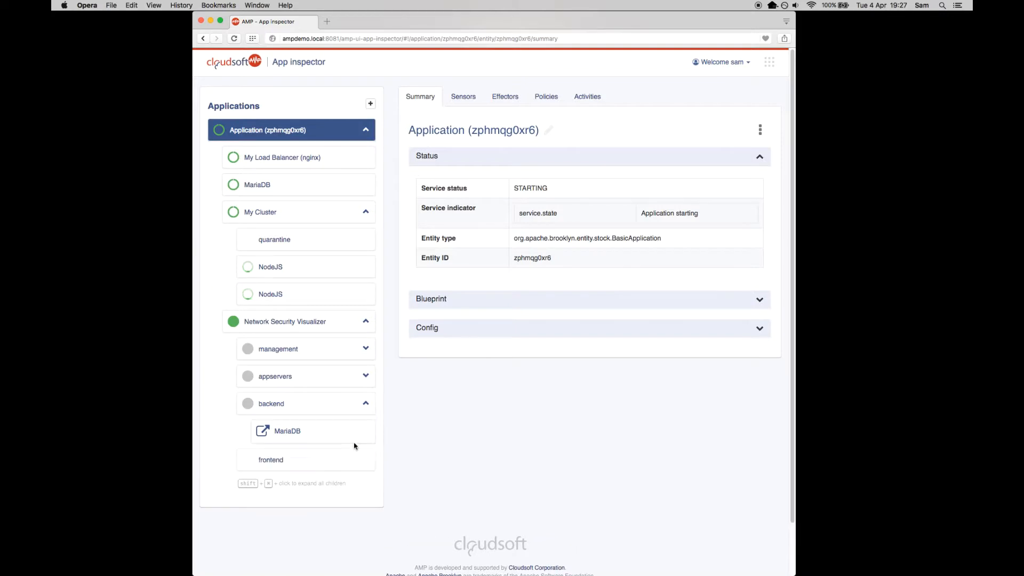
left_click(366, 377)
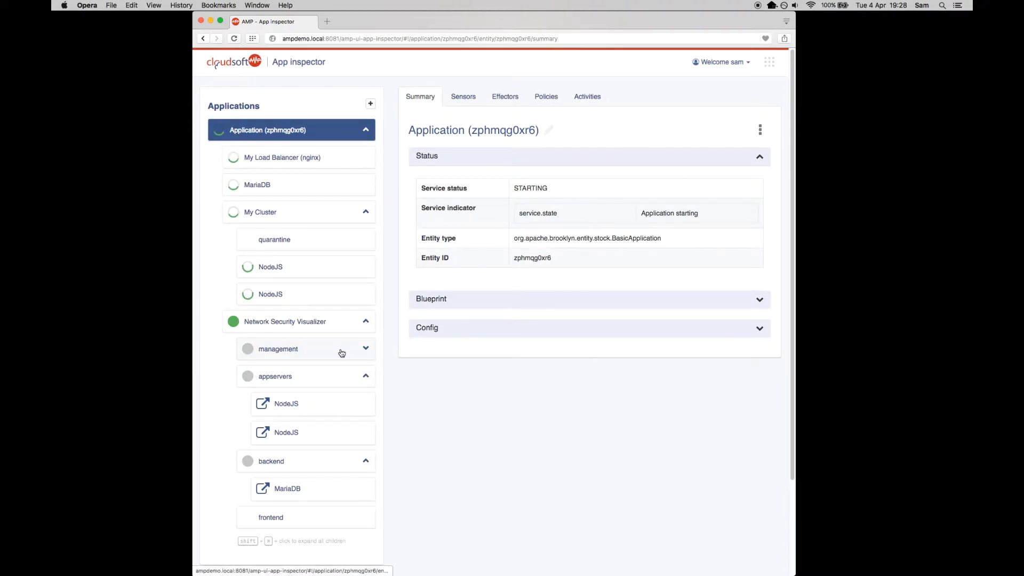
- Examine the sensors of the appservers group under Network Security Visualizer, including its members and targets
mouse_move(341, 352)
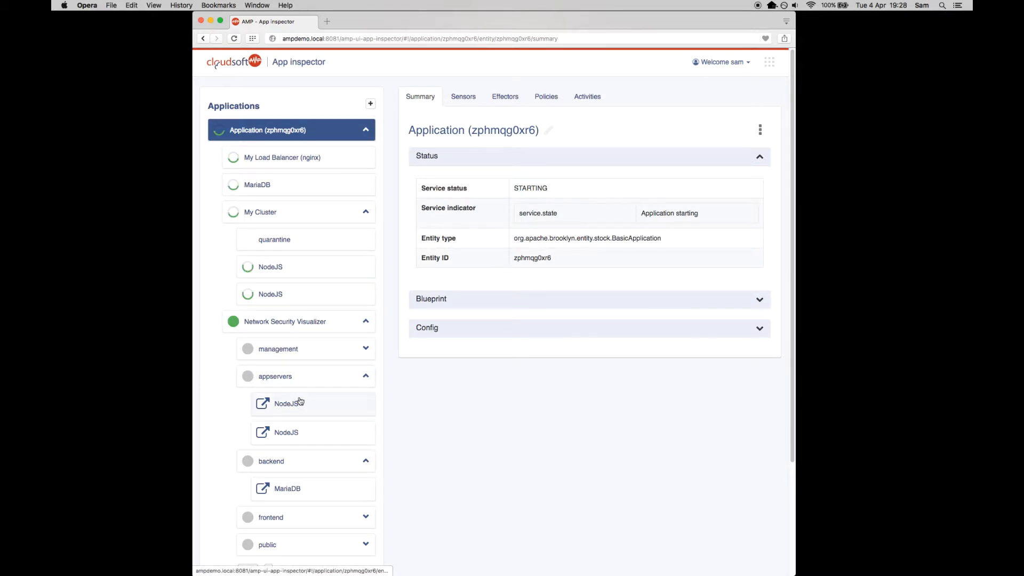
left_click(306, 384)
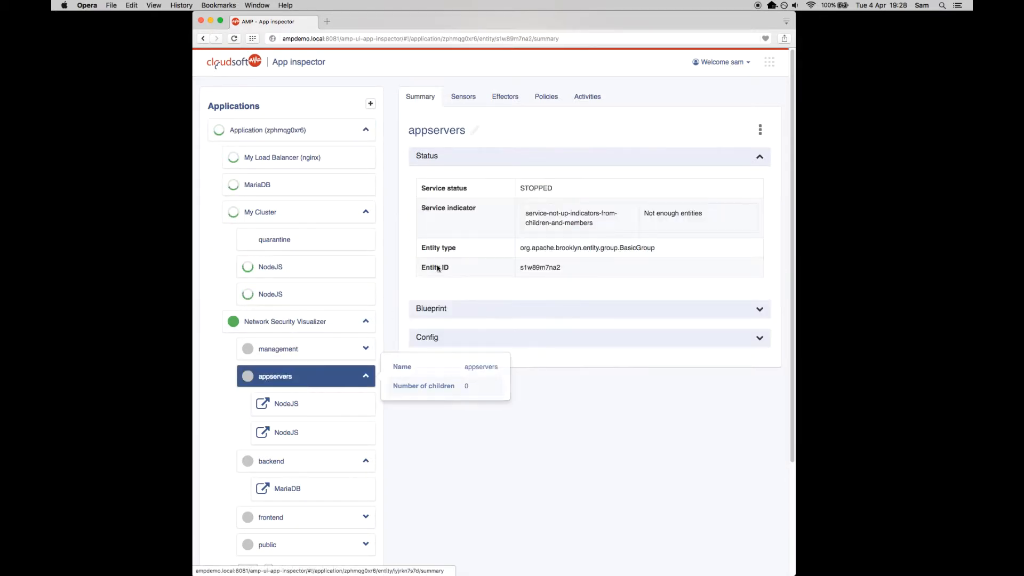
left_click(463, 101)
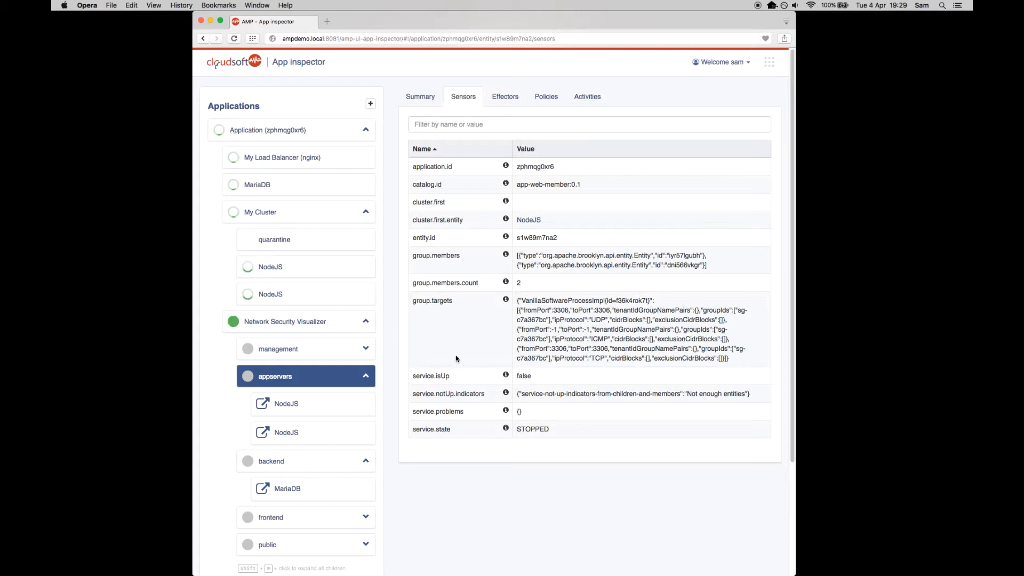
mouse_move(313, 406)
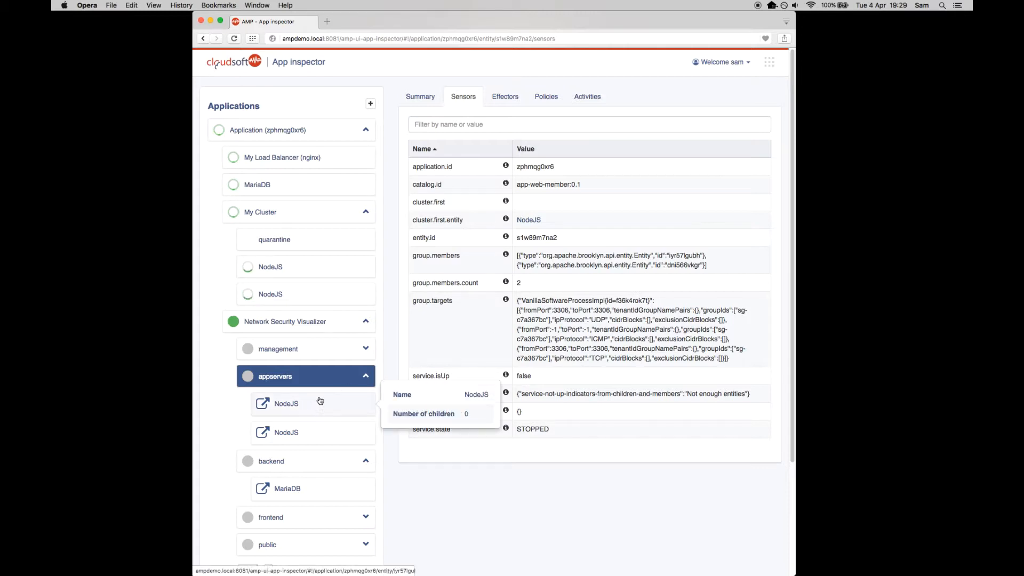
- Filter the sensors of the first NodeJS entity in My Cluster by "netw" and collapse the Network Security Visualizer branch
mouse_move(361, 379)
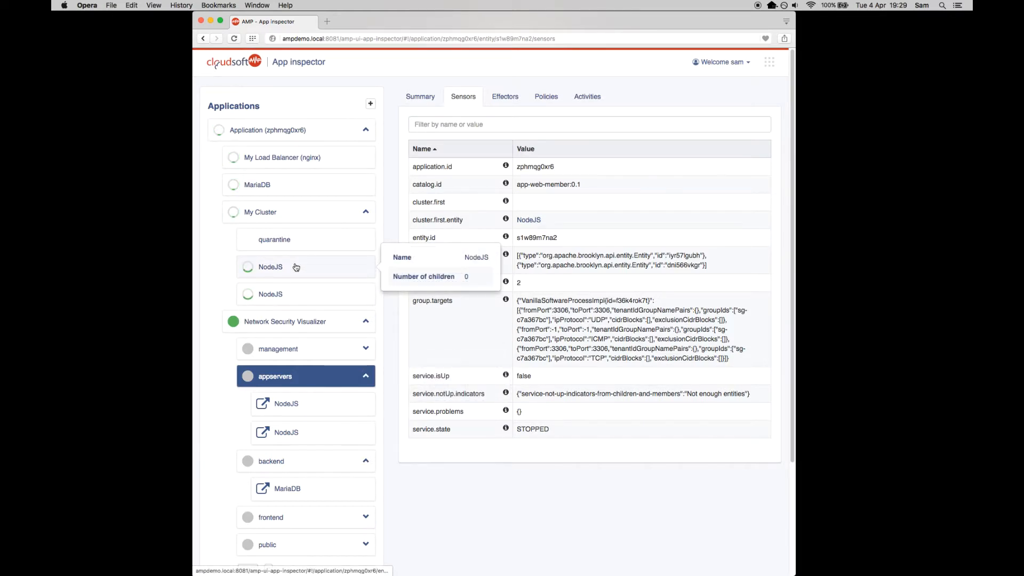
left_click(363, 374)
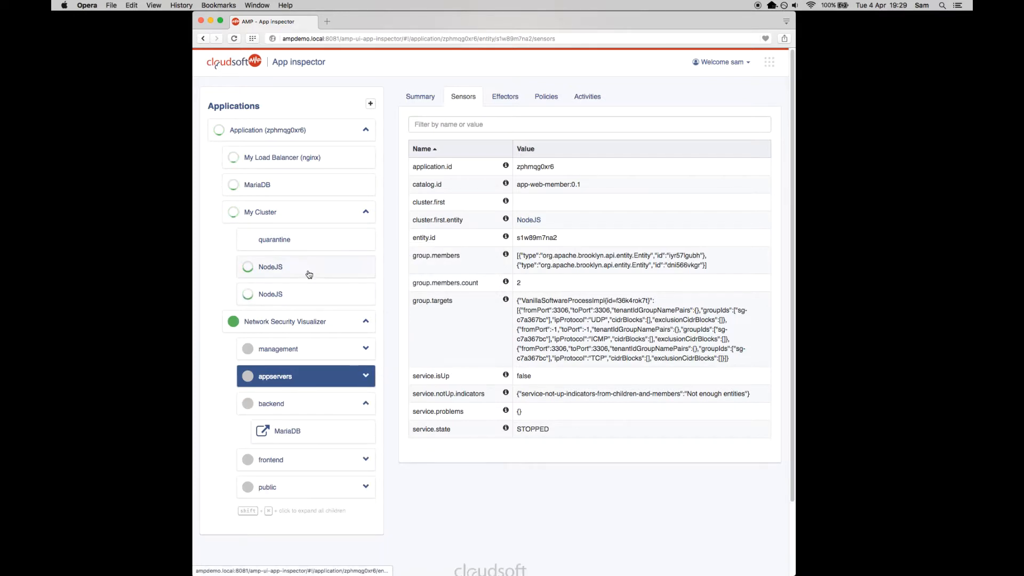
left_click(305, 266)
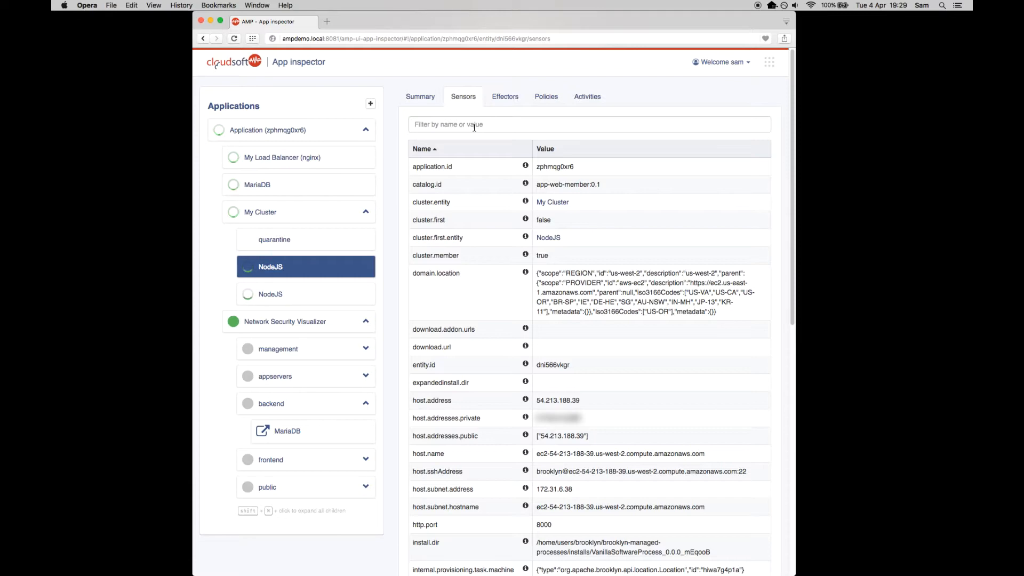
scroll(475, 320, "down", 5)
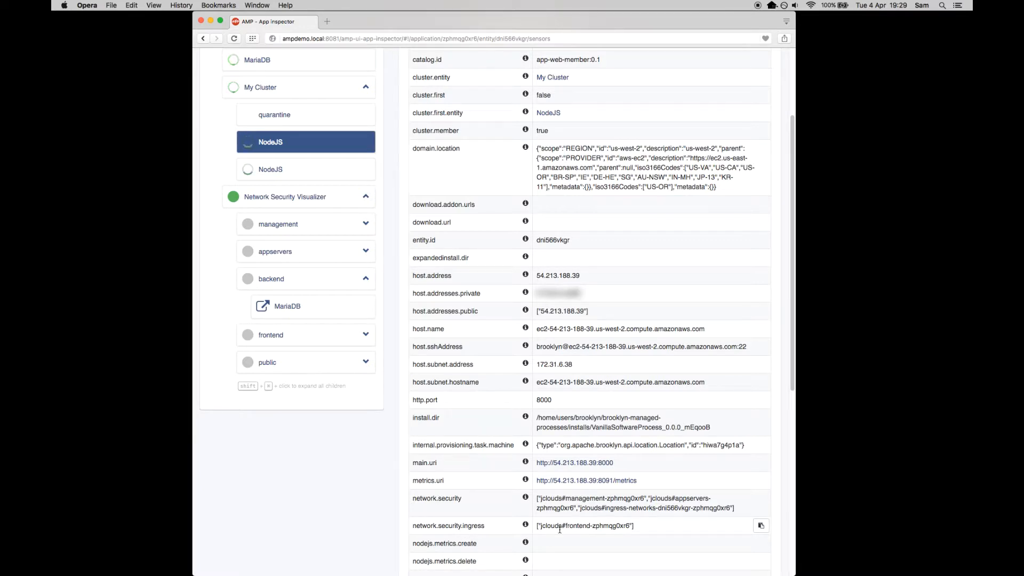
scroll(560, 530, "up", 5)
left_click(449, 126)
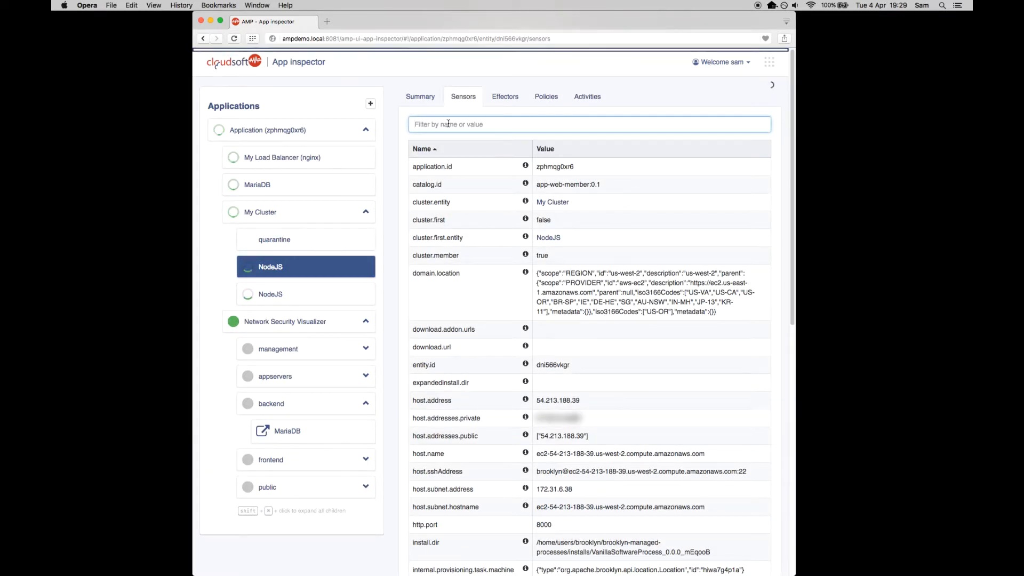
type("netw")
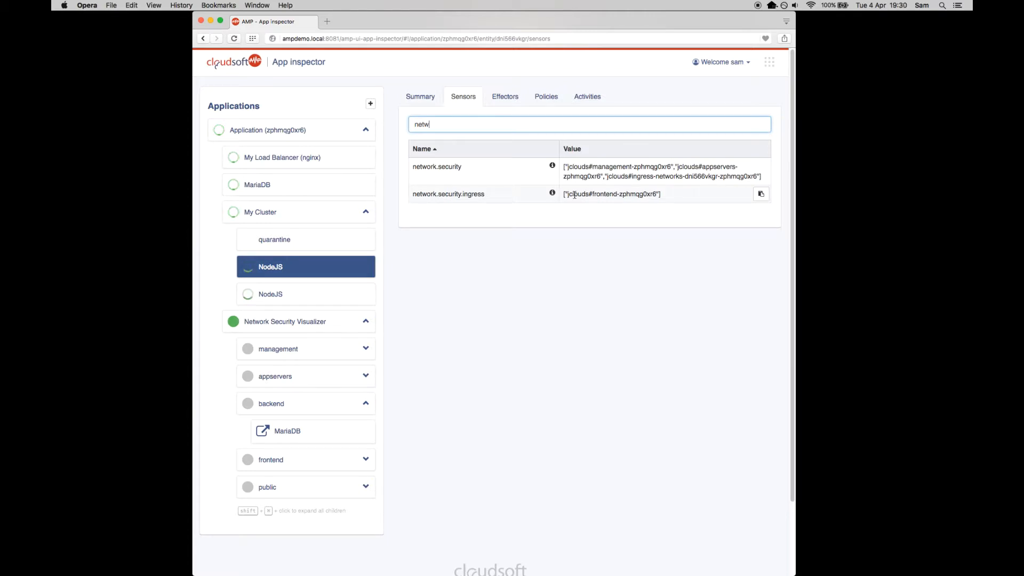
left_click(365, 316)
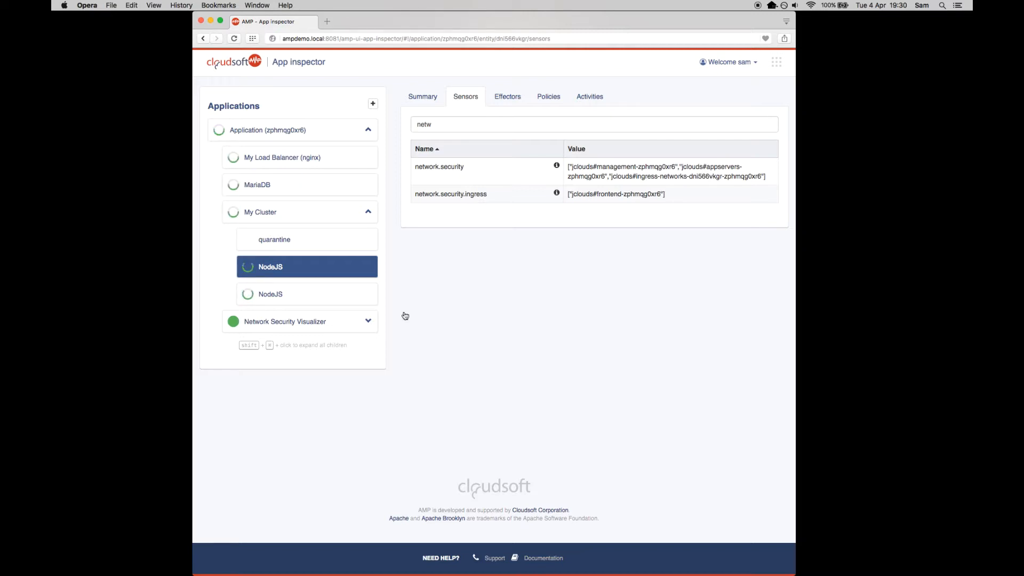
- In iTerm2, clear the terminal, list the applications with "br application" and show the details of zphmqg0xr6
key("super+Tab")
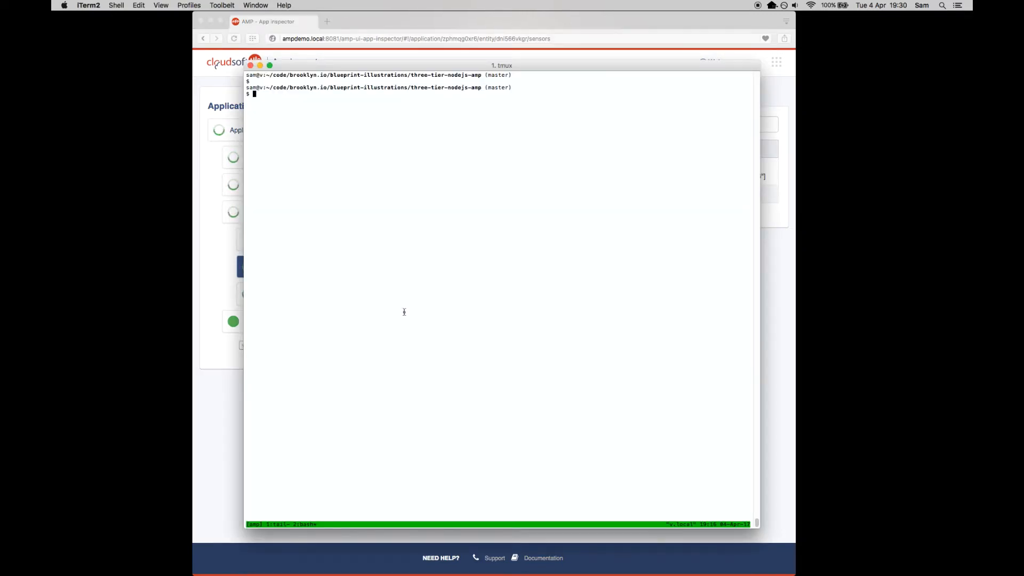
key("ctrl+l")
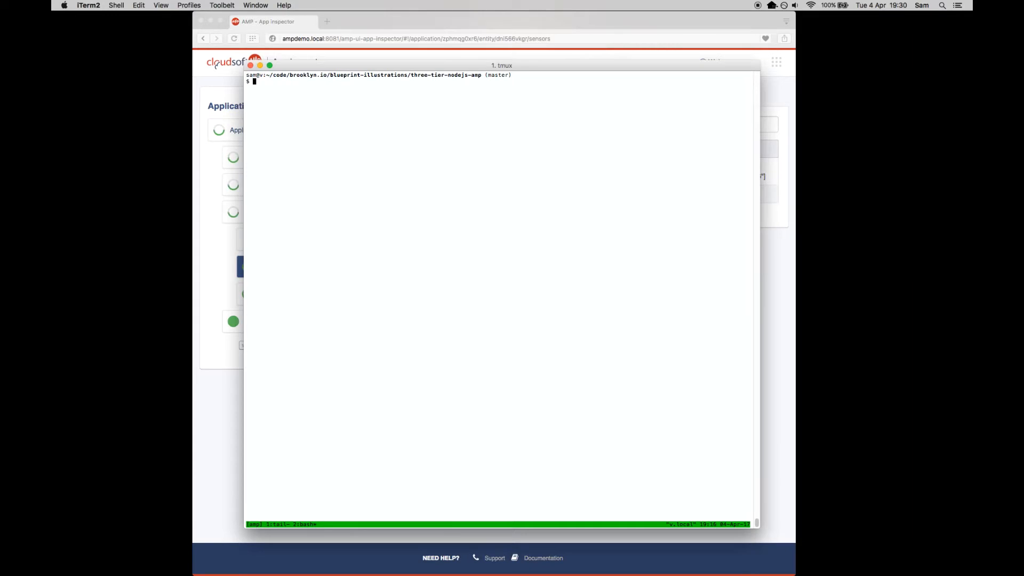
type("br application")
key("Return")
type("br application zphmqg0xr6")
key("Return")
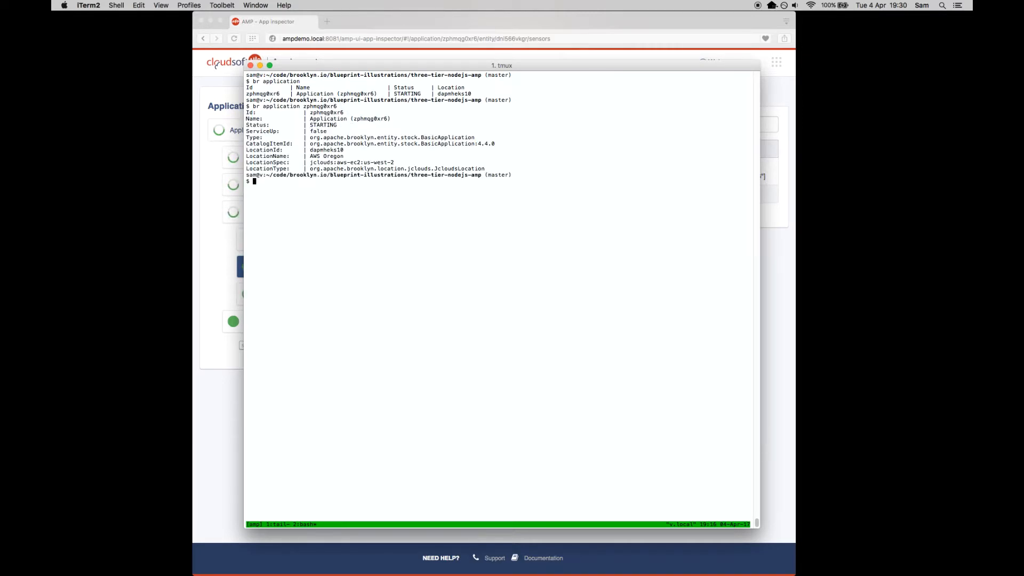
- List the application's entities with "br application zphmqg0xr6 entity"
type("br application zphmqg0xr6 entity")
key("Return")
- List the children of My Cluster with "br application zphmqg0xr6 entity -c p1cffx3lip"
key("Up")
key("Left")
key("Left")
key("Left")
key("Left")
key("Left")
key("Left")
type("-c")
key("BackSpace")
key("BackSpace")
key("BackSpace")
key("End")
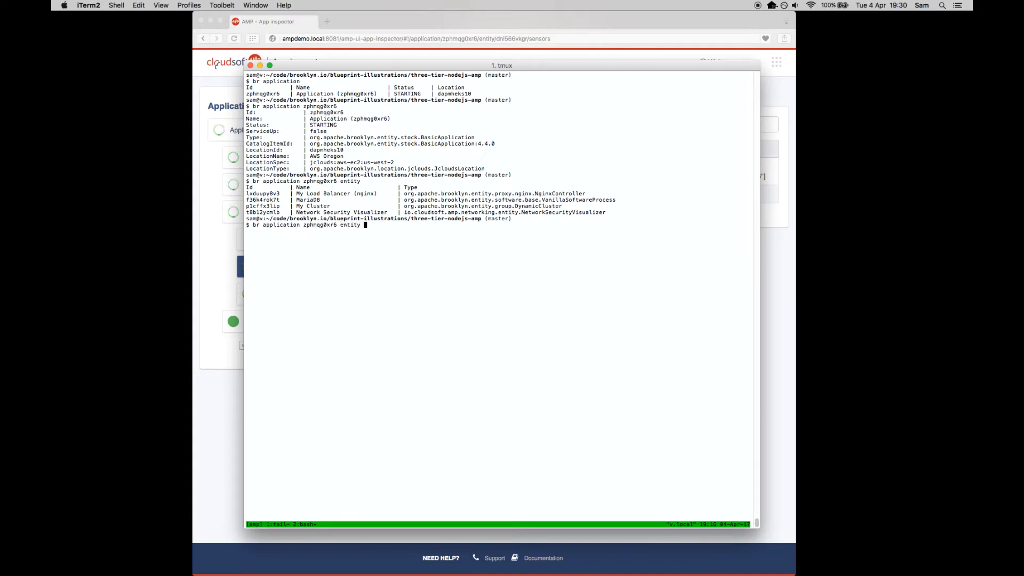
type("p1cffx3lip config")
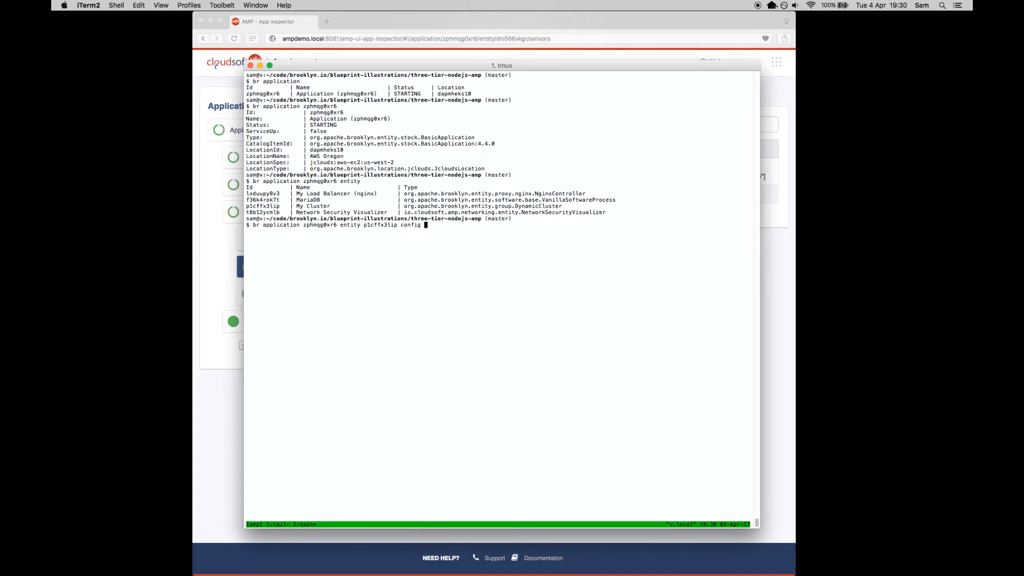
key("Left")
key("Left")
key("Left")
key("Left")
key("Left")
key("Left")
key("Left")
key("Left")
key("Left")
key("Left")
type("-c")
key("Return")
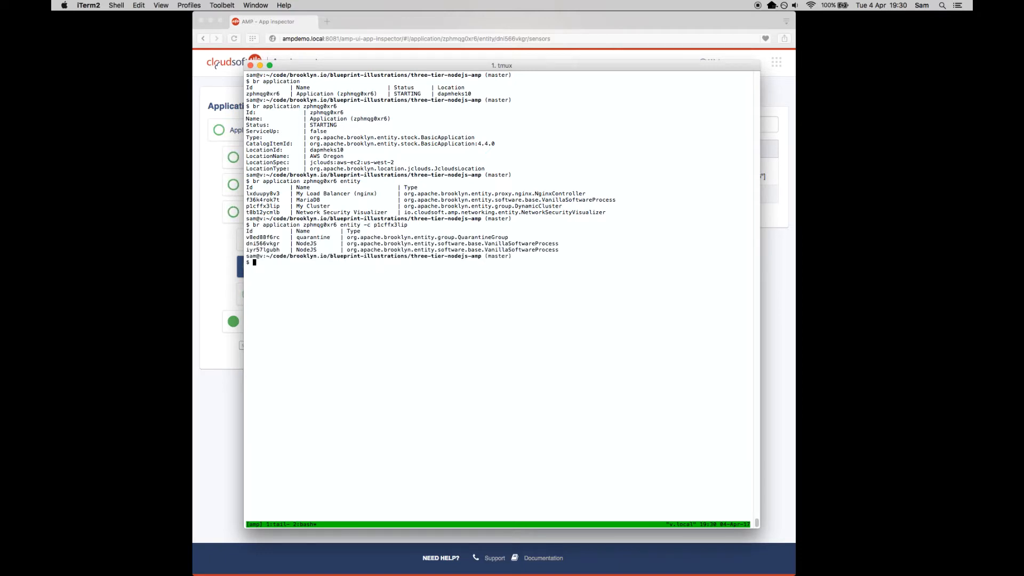
- Switch to Opera and start a new blueprint in the Blueprint composer's YAML editor
key("super+Tab")
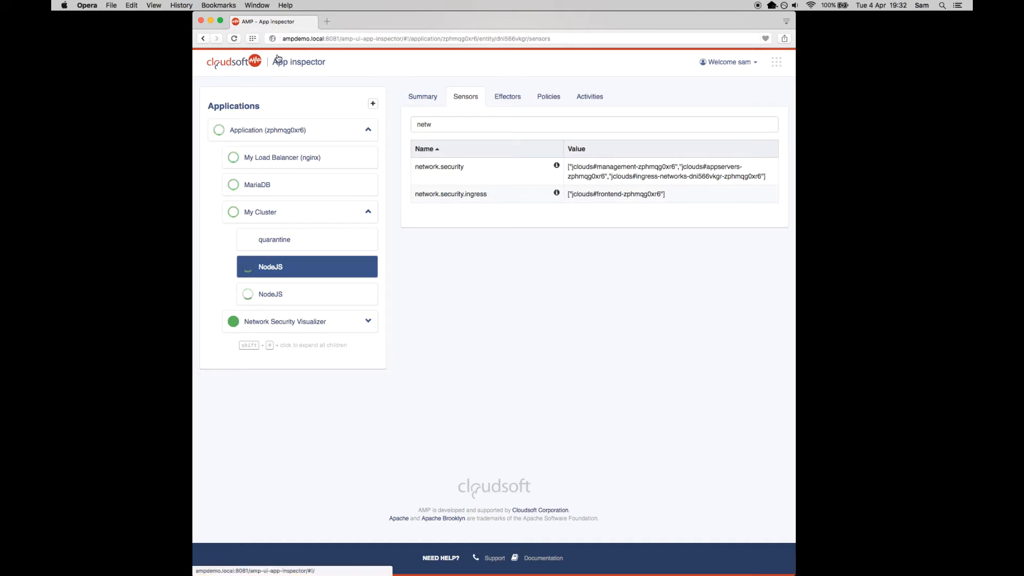
left_click(373, 104)
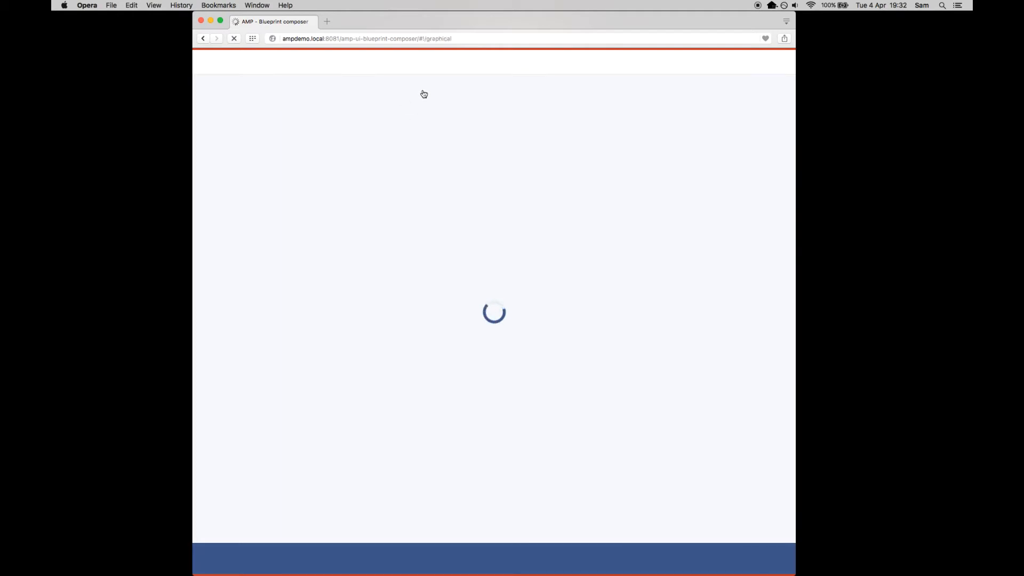
left_click(742, 97)
left_click(742, 97)
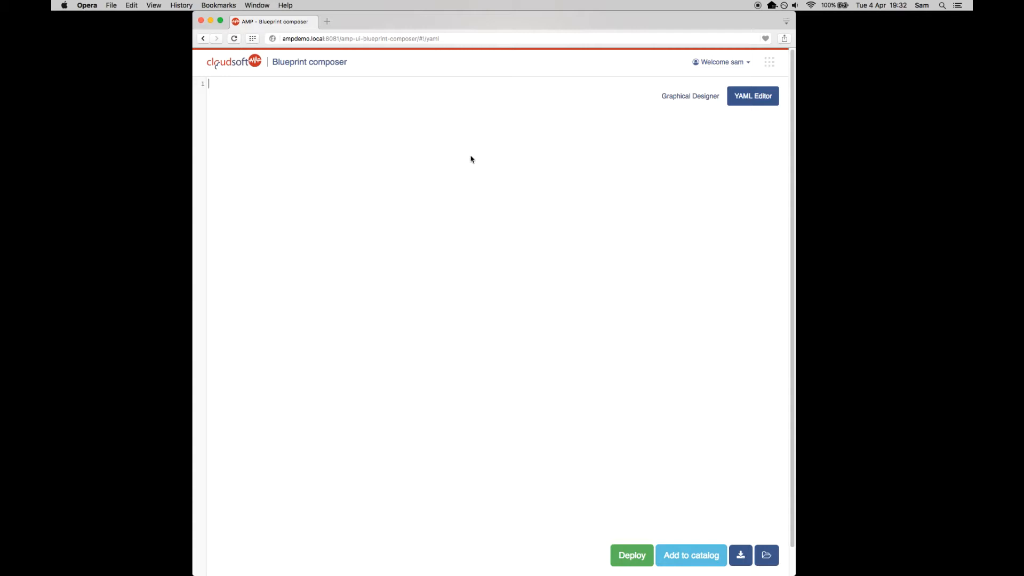
- Write a blueprint with location jclouds:softlayer:ams01 and one service of type server, deploy it and show the deployed application in the inspector
type("location: jclouds:softlayer:ams01")
key("Return")
type("services:")
key("Return")
type("- type: server")
key("Return")
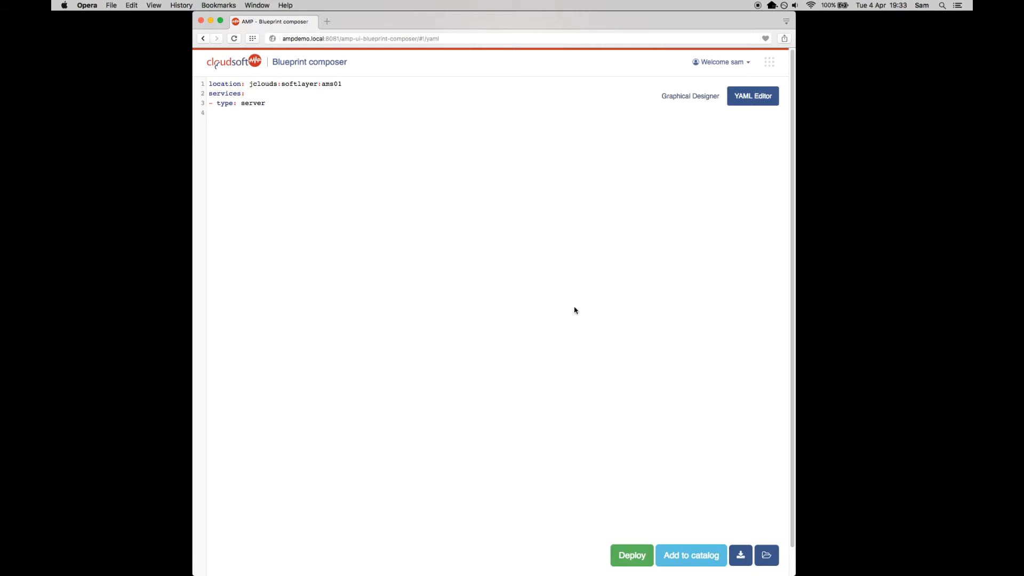
left_click(634, 555)
left_click(692, 121)
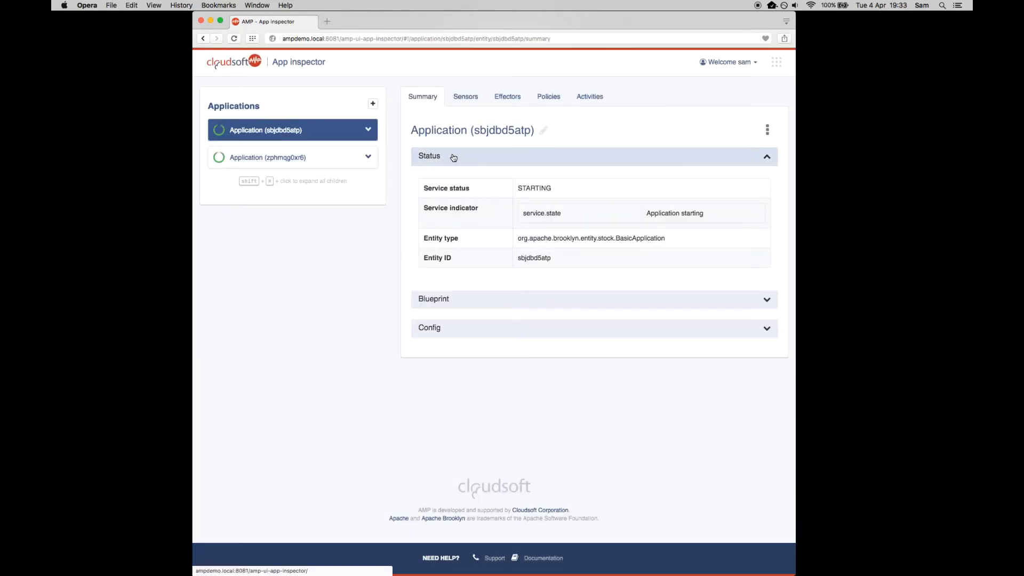
- Inspect the "start (processes)" sub-task in the activities of the first NodeJS entity in application zphmqg0xr6's My Cluster
left_click(368, 156)
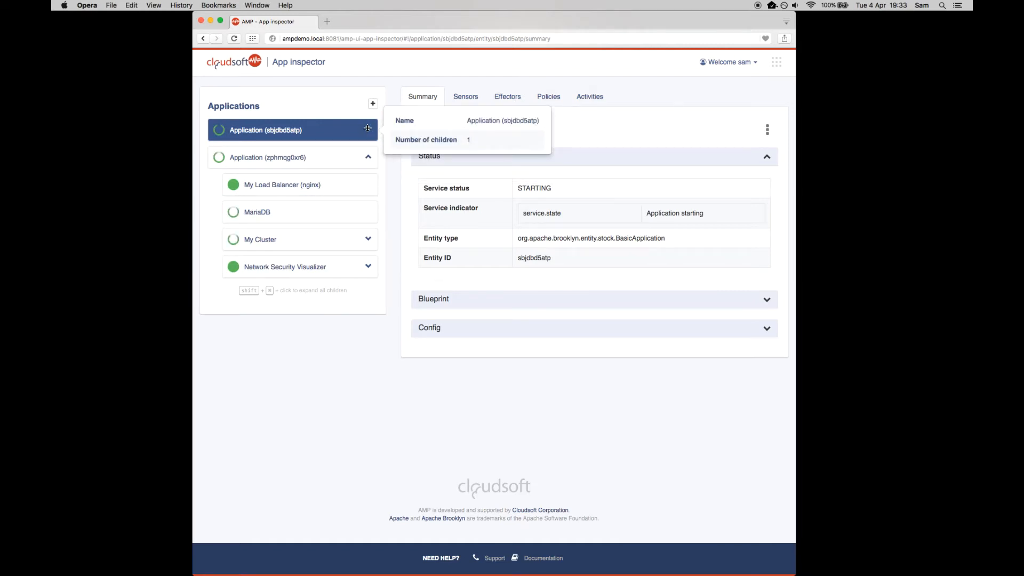
left_click(368, 239)
left_click(333, 295)
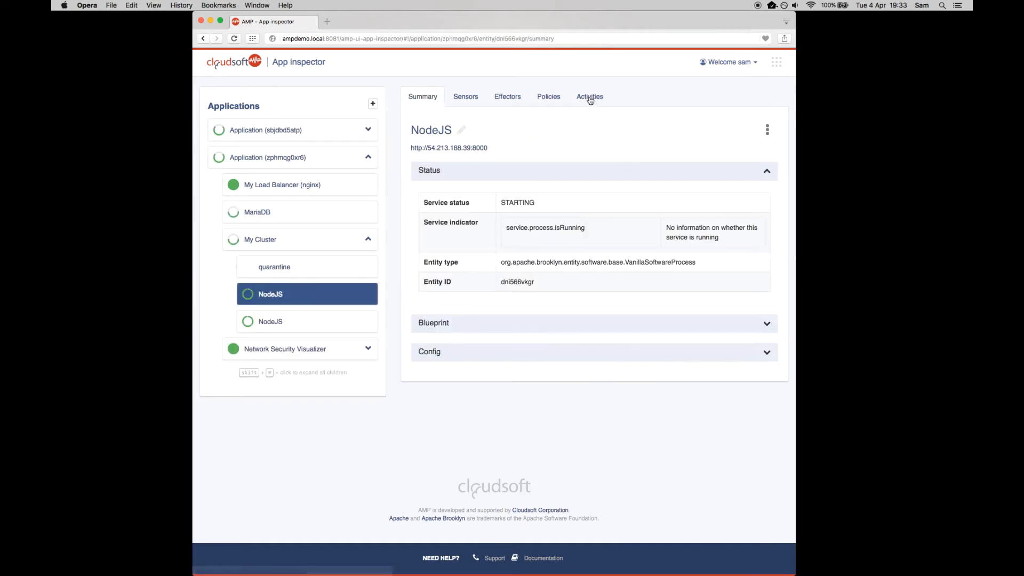
left_click(588, 96)
left_click(508, 171)
left_click(502, 480)
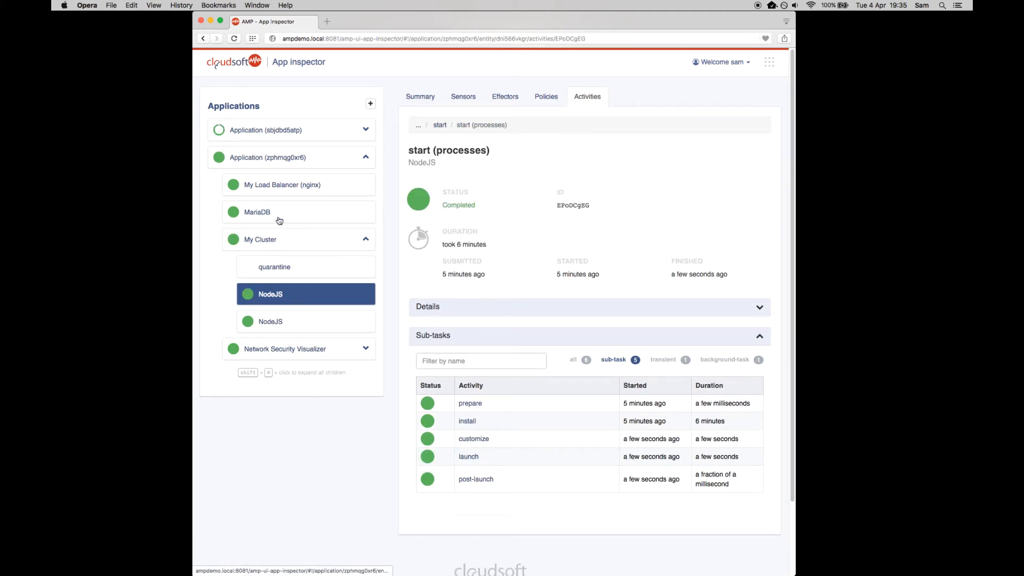
- Show the summary of application zphmqg0xr6 and view its main web address in a new browser tab
left_click(276, 157)
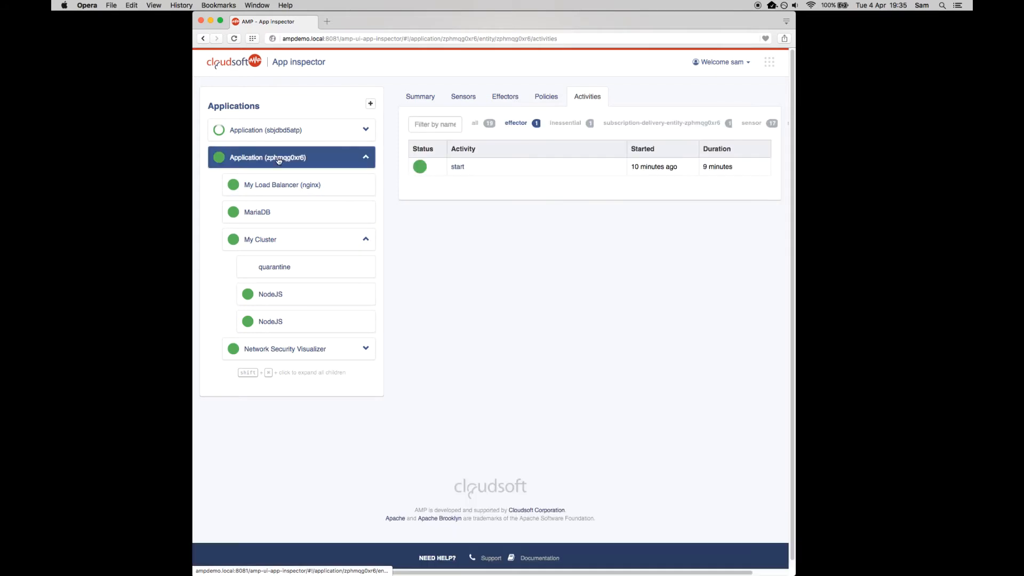
left_click(422, 98)
left_click(459, 152)
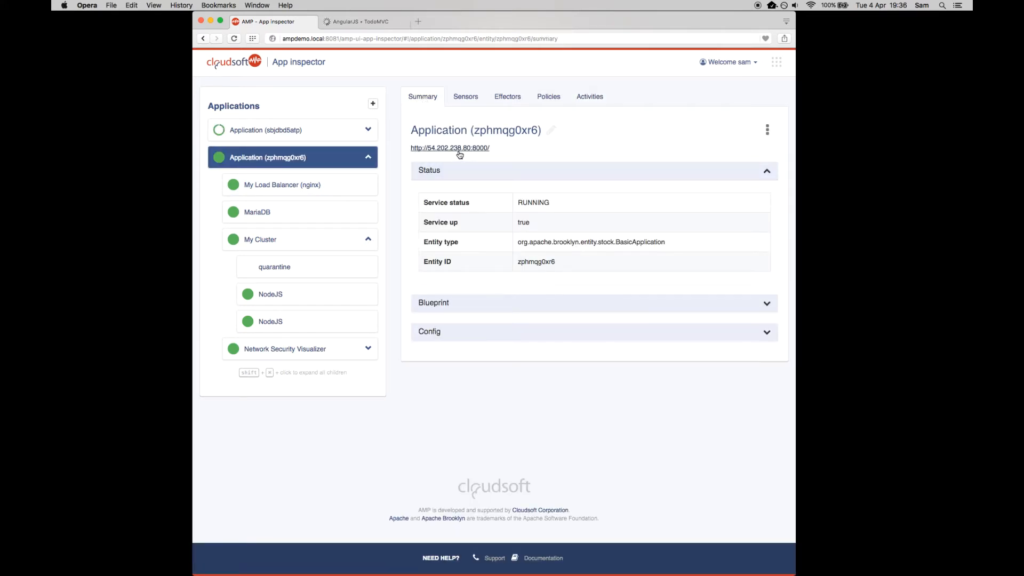
key("ctrl+Tab")
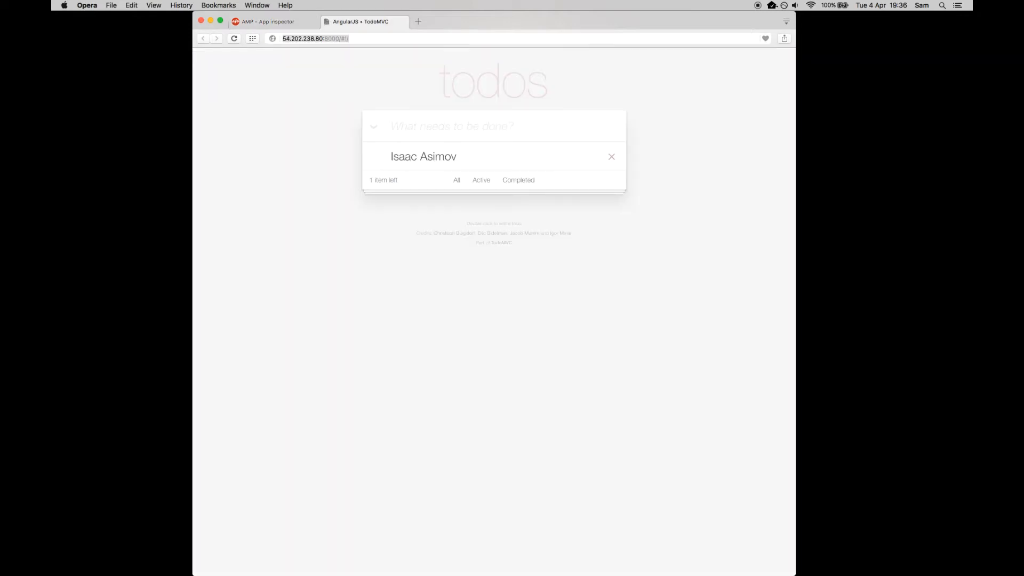
- Add "Isaac Newton" to the to-do list, mark it as completed and close the to-do page
key("Down")
key("Down")
key("Return")
key("Return")
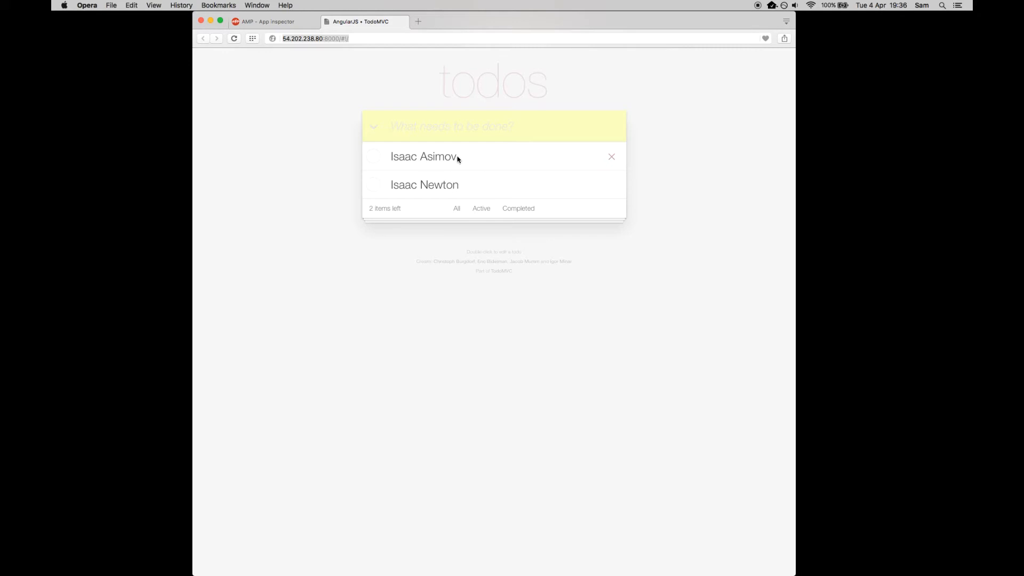
left_click(374, 187)
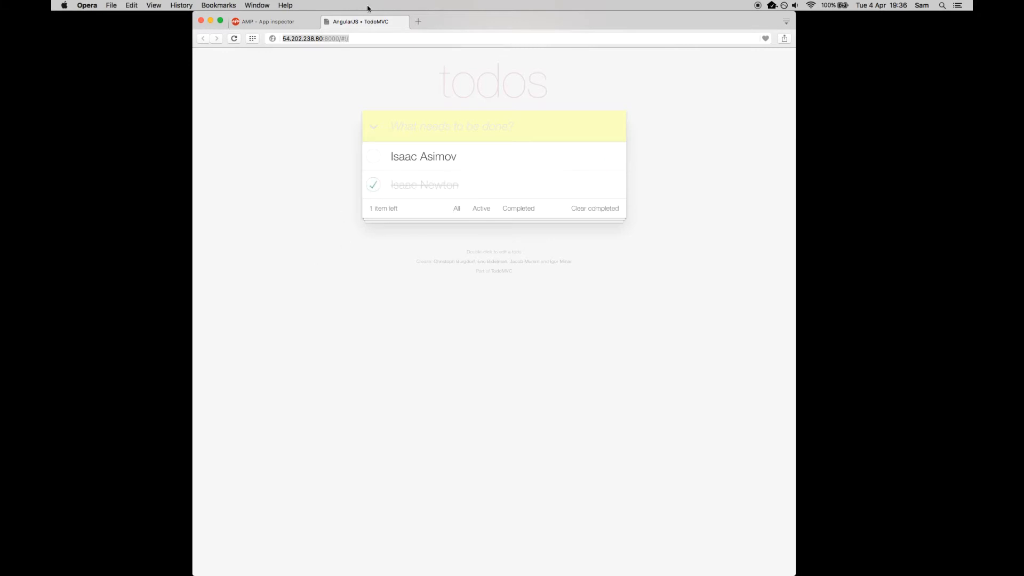
left_click(326, 22)
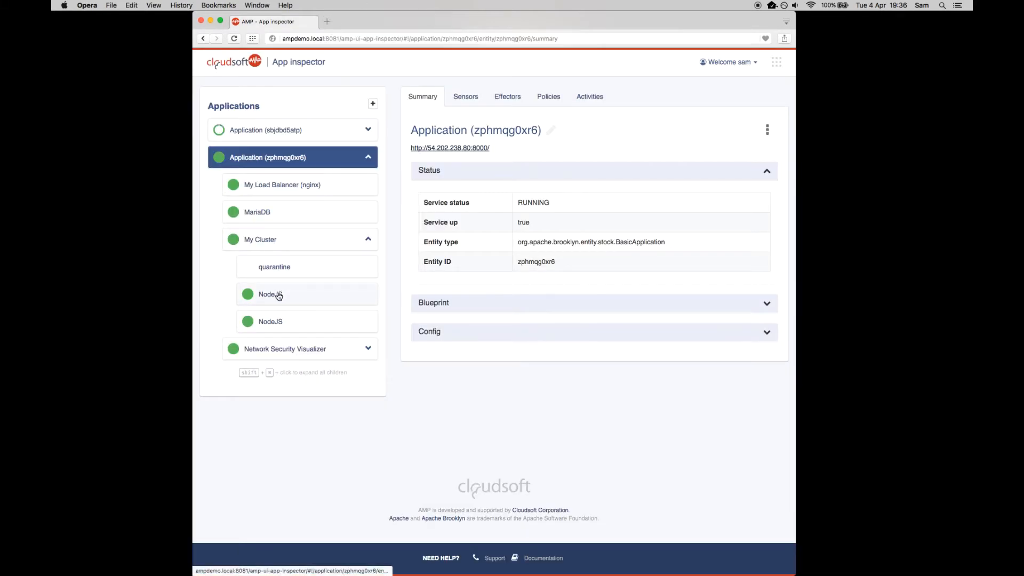
- Open the web addresses of both NodeJS entities to check their to-do lists, and close both pages
mouse_move(278, 296)
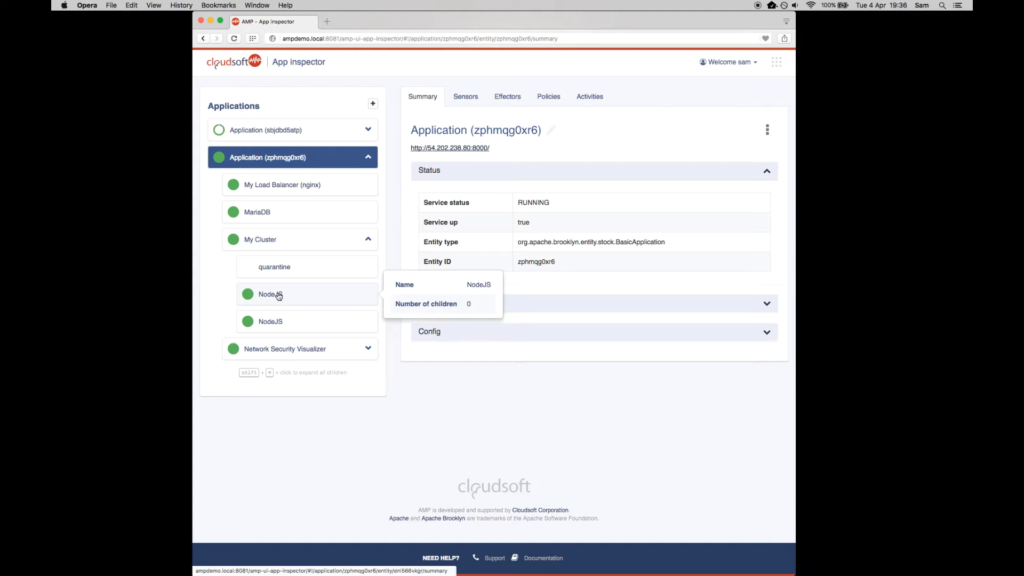
left_click(278, 296)
left_click(451, 152, "super")
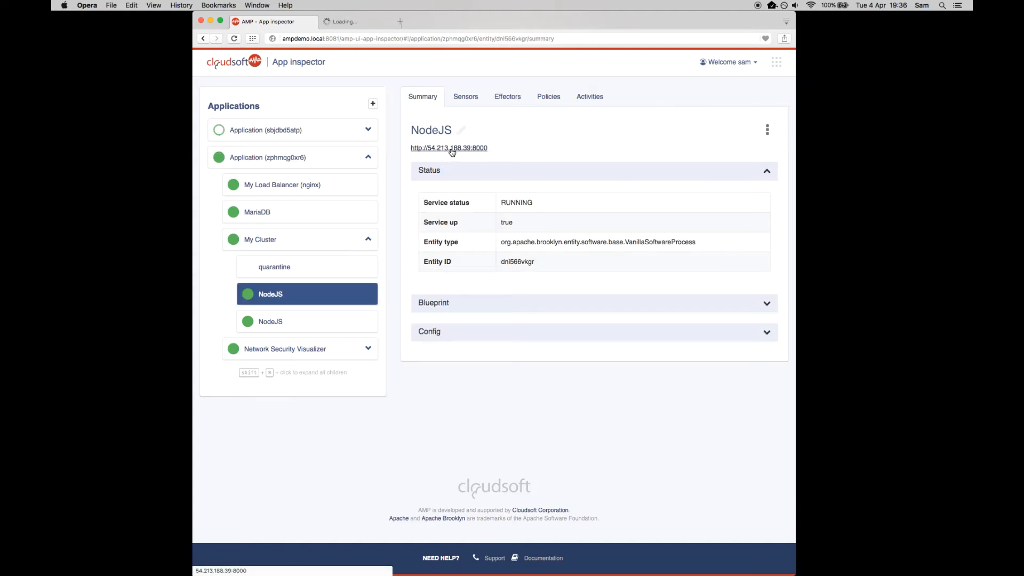
left_click(344, 329)
left_click(453, 154, "super")
key("ctrl+Tab")
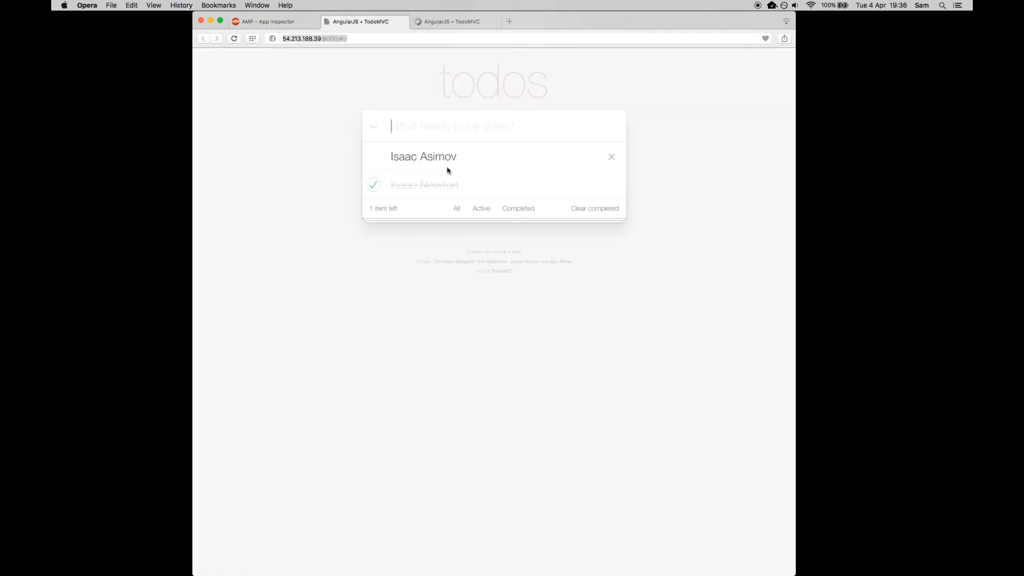
key("super+w")
key("super+w")
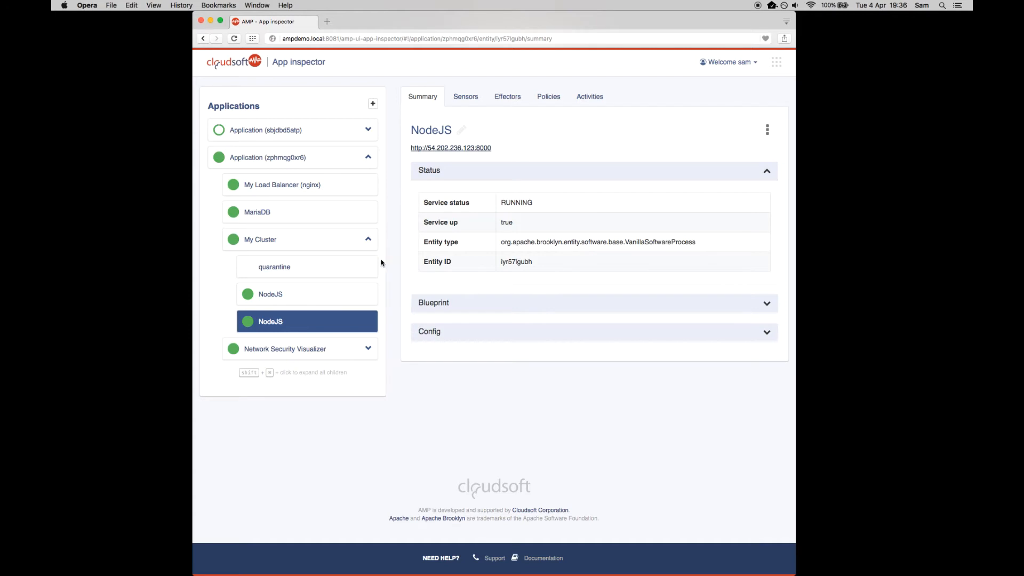
- Inspect the start activity of the Server entity in application sbjdbd5atp
left_click(367, 130)
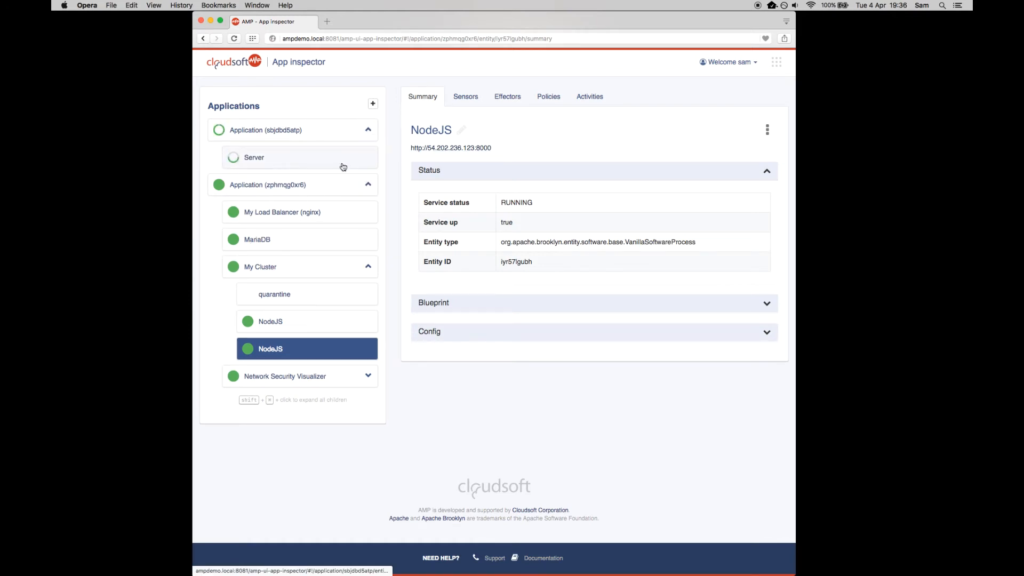
left_click(343, 166)
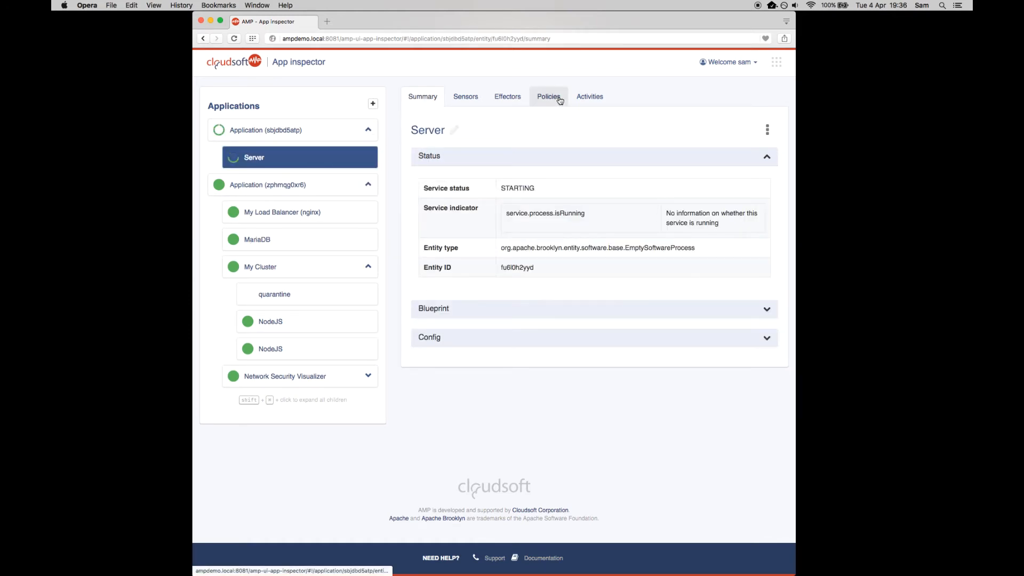
left_click(590, 97)
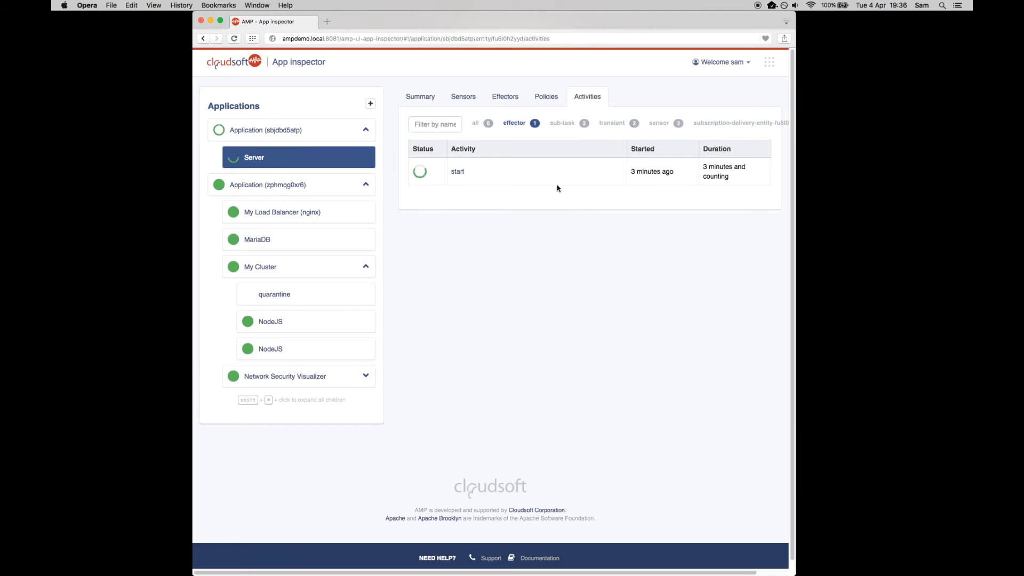
left_click(505, 174)
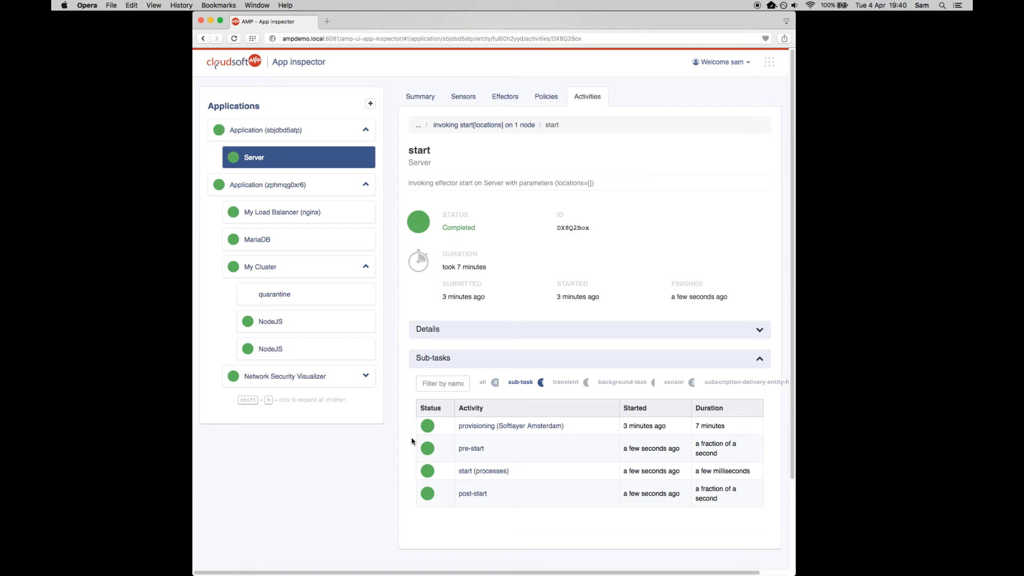
- In iTerm2, clear the terminal, list the applications with "br app" and move the window slightly
key("super+Tab")
key("ctrl+l")
type("br app")
key("Return")
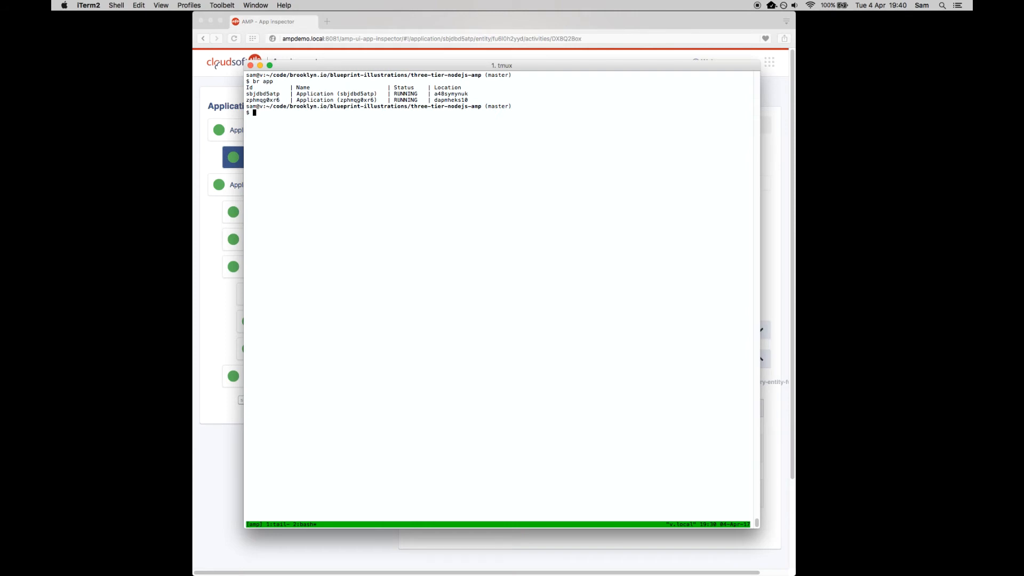
left_click_drag(406, 299, 424, 319)
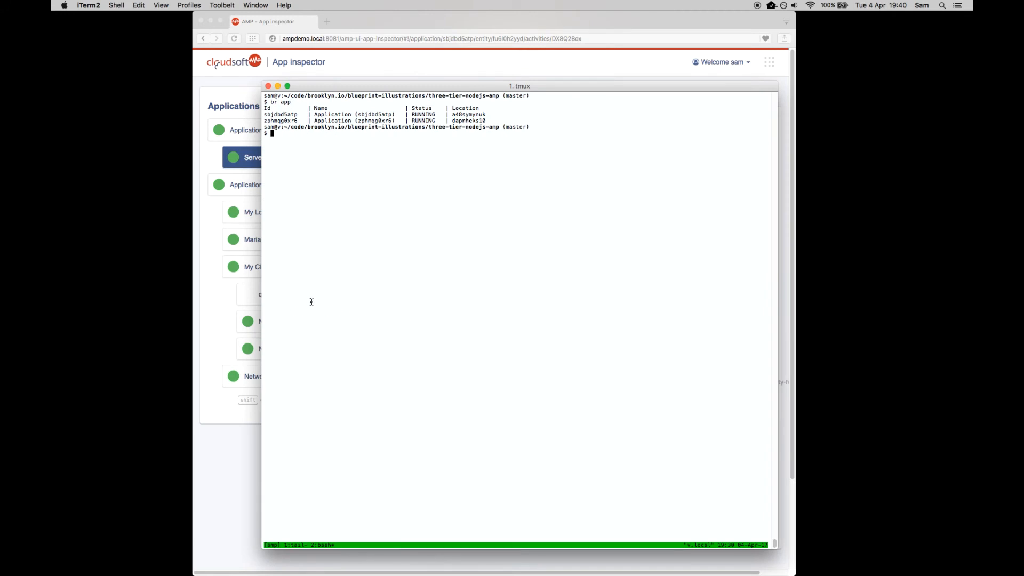
- List the new application's entities with "br application sbjdbd5atp entity"
type("br application s")
key("Tab")
type("entity")
key("Return")
- Read the Server's SSH address with "br application sbjdbd5atp entity fu6l0h2yyd sensor host.sshAddress"
key("Up")
type("f")
key("Tab")
type("sensor host.sshAddress")
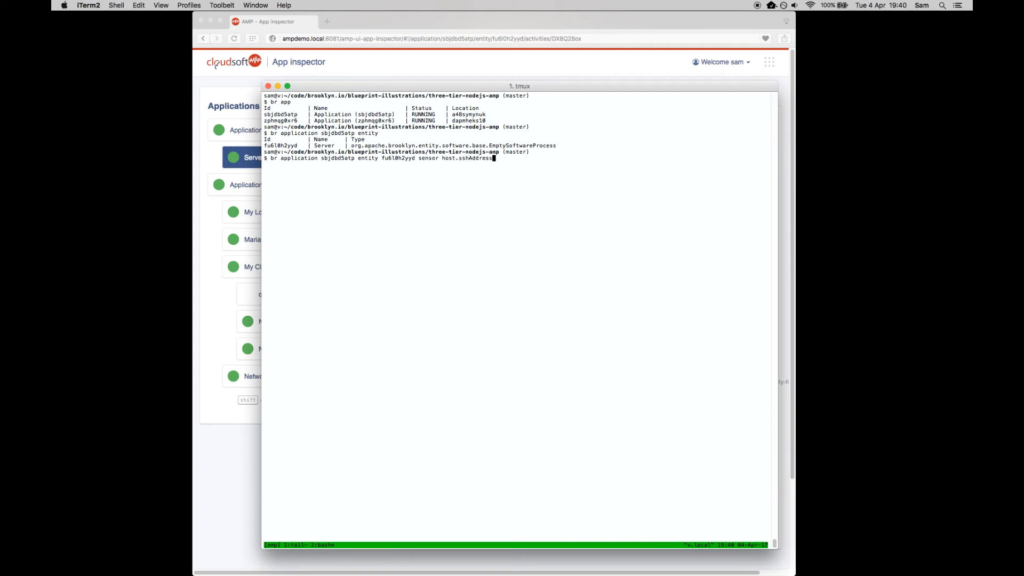
key("Return")
- Connect over SSH to the server at 159.8.44.187 and accept its host key with "yes"
type("ssh sam@159")
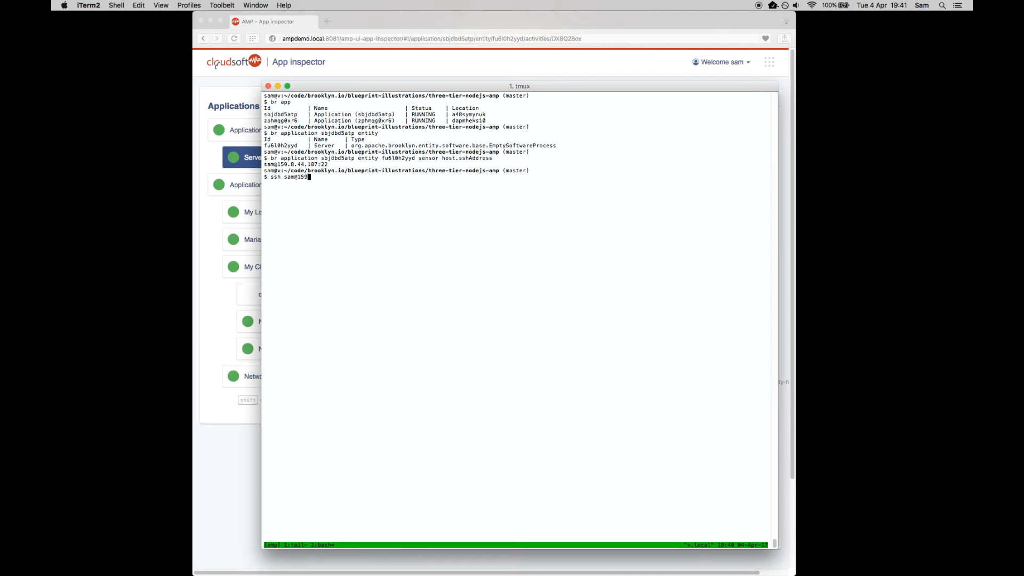
type(".8.44.187")
key("Return")
type("yes")
key("Return")
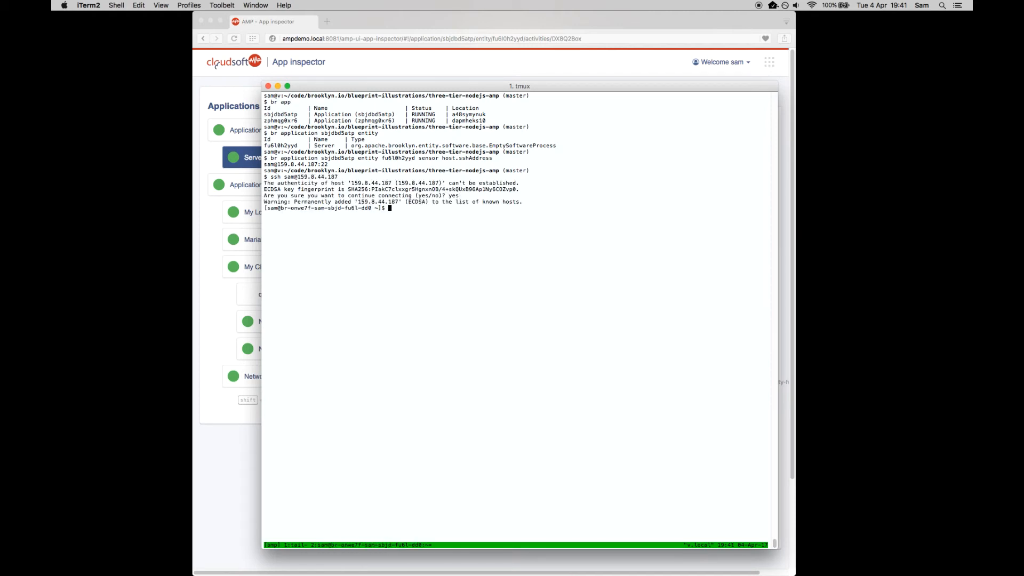
- Back in Opera, copy the link address shown in the summary of My Load Balancer (nginx)
left_click(231, 321)
left_click(349, 322)
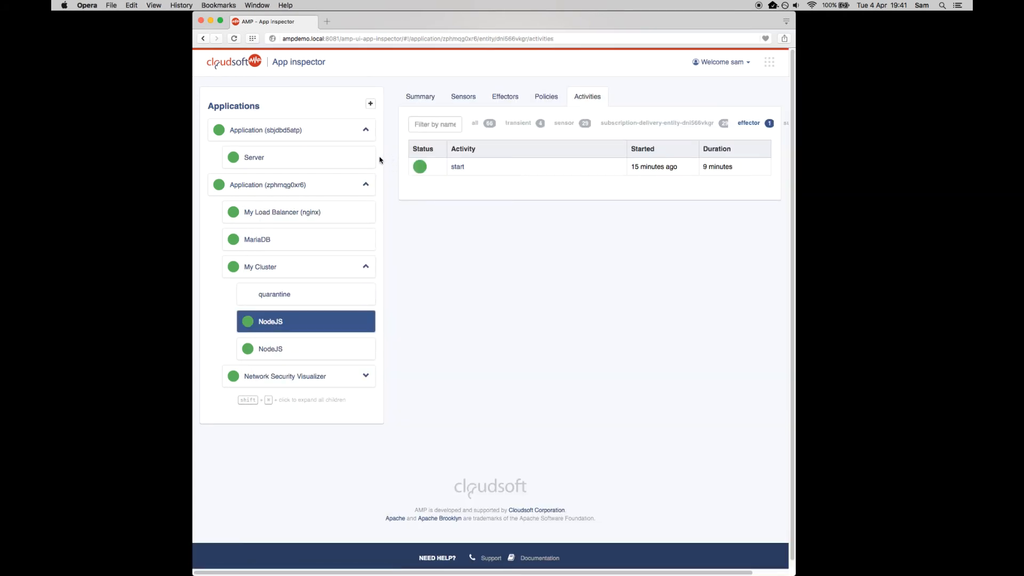
left_click(283, 212)
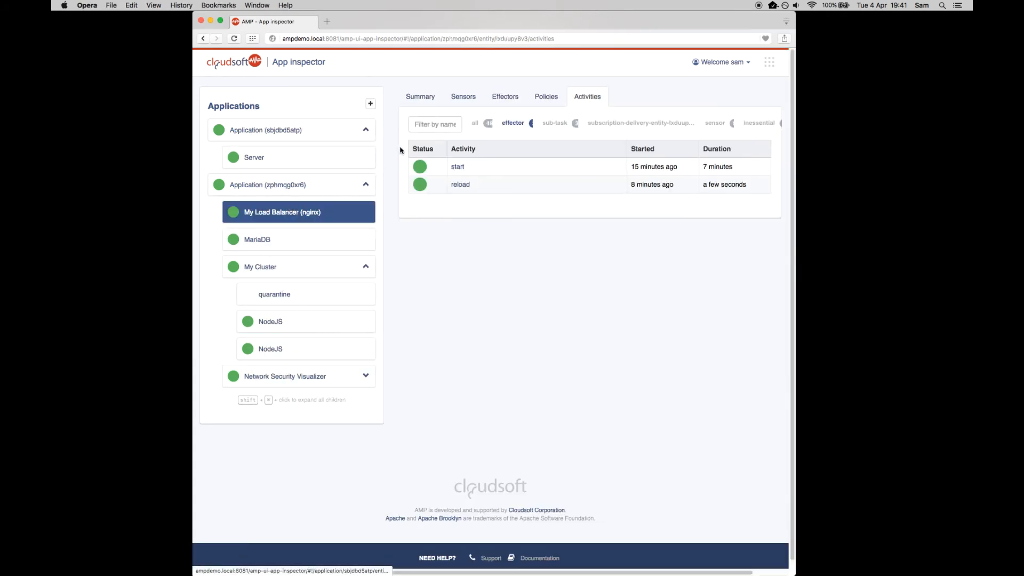
left_click(457, 98)
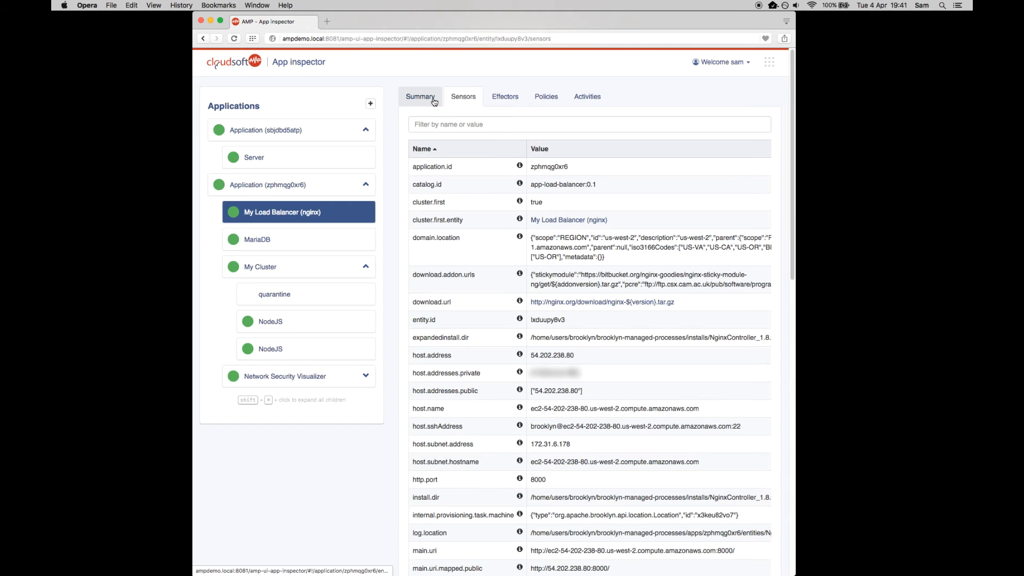
left_click(434, 102)
right_click(452, 149)
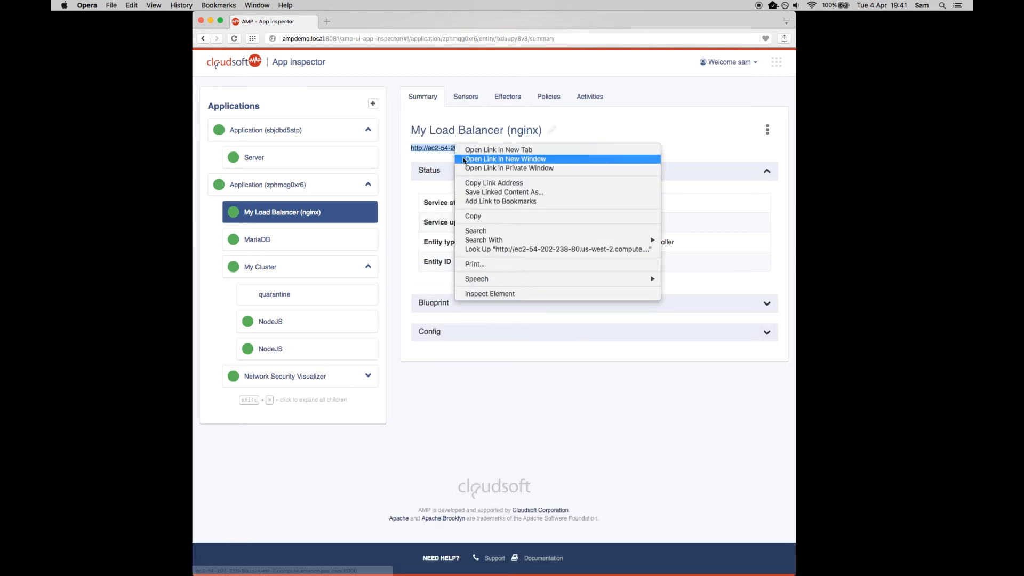
left_click(475, 183)
- In iTerm2, fetch the copied load balancer address with curl from the SSH session
key("super+Tab")
type("curl")
key("super+v")
key("Return")
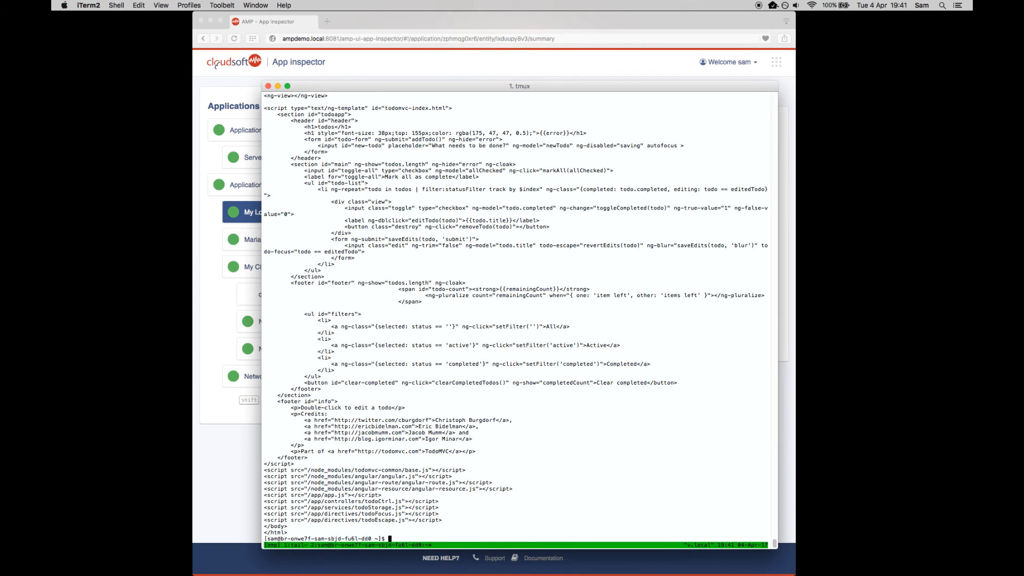
- Clear the terminal, and in Opera copy the link address from the summary of the first NodeJS entity in My Cluster
key("ctrl+l")
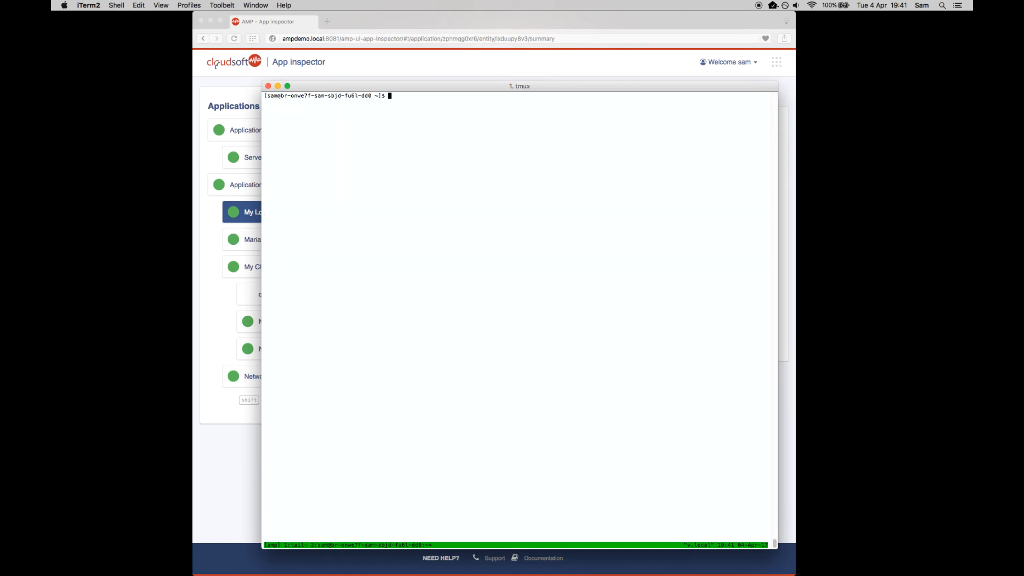
left_click(260, 336)
left_click(247, 322)
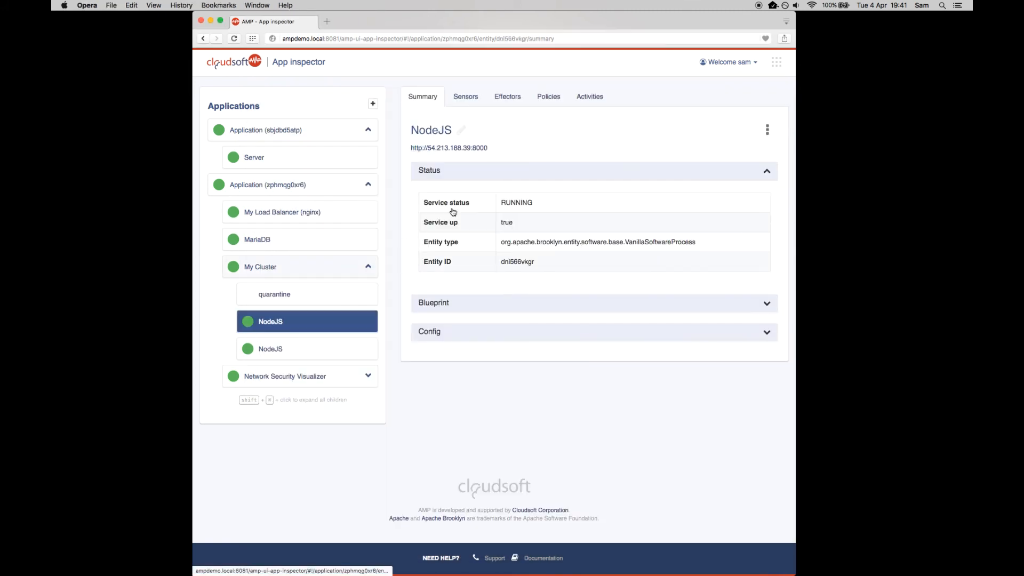
right_click(465, 149)
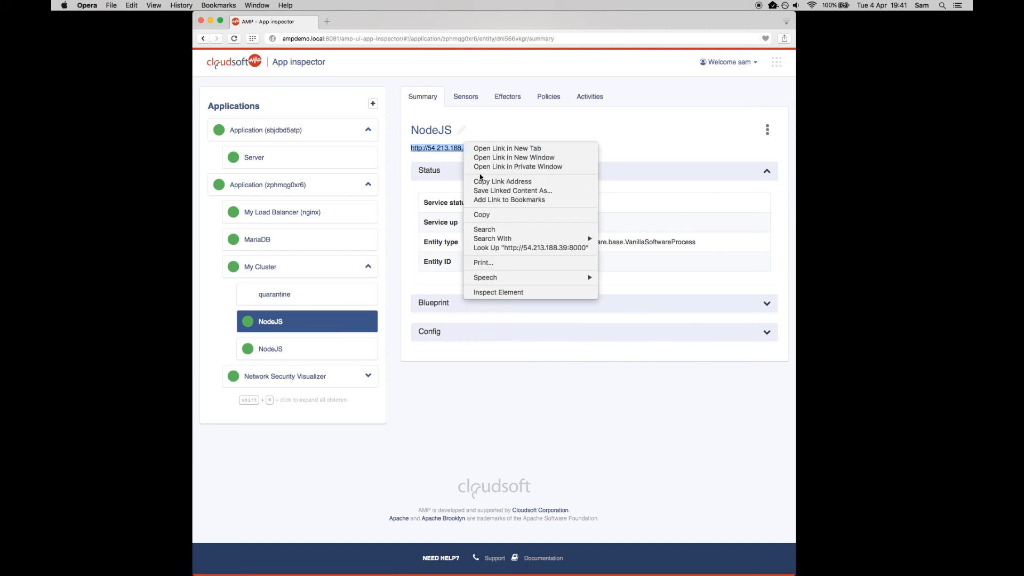
left_click(480, 177)
key("super+Tab")
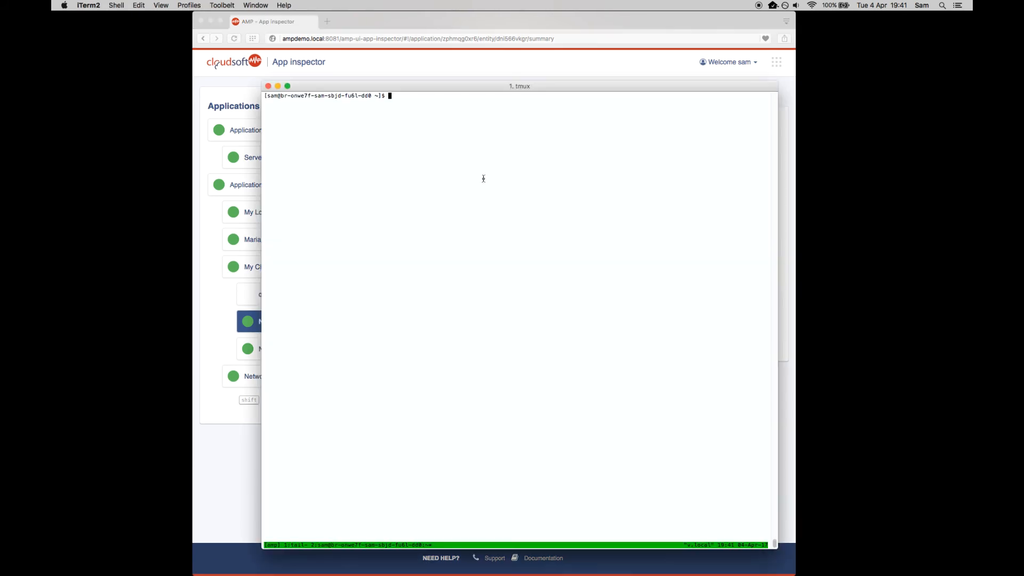
type("curl")
key("super+v")
key("Return")
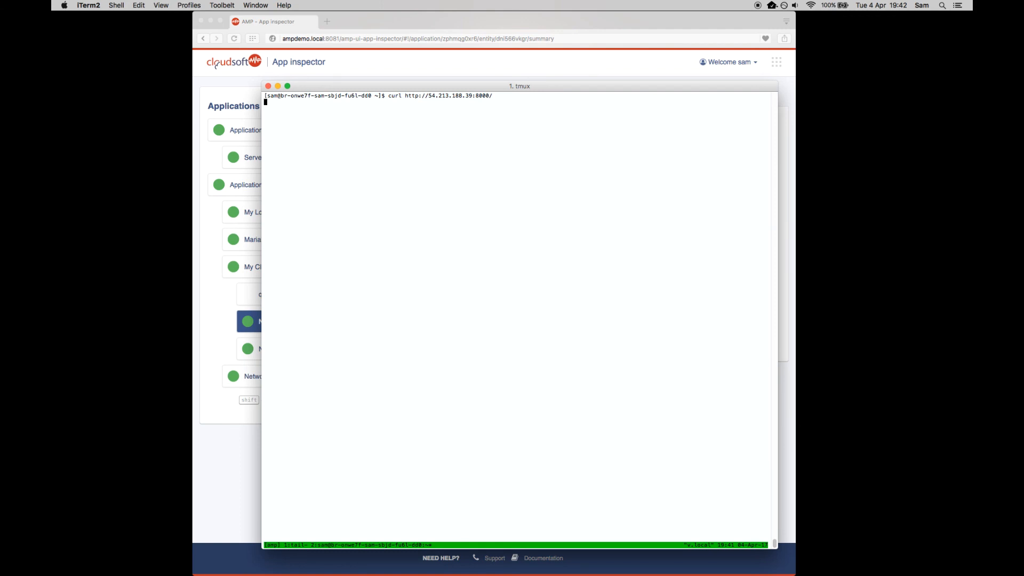
key("super+Tab")
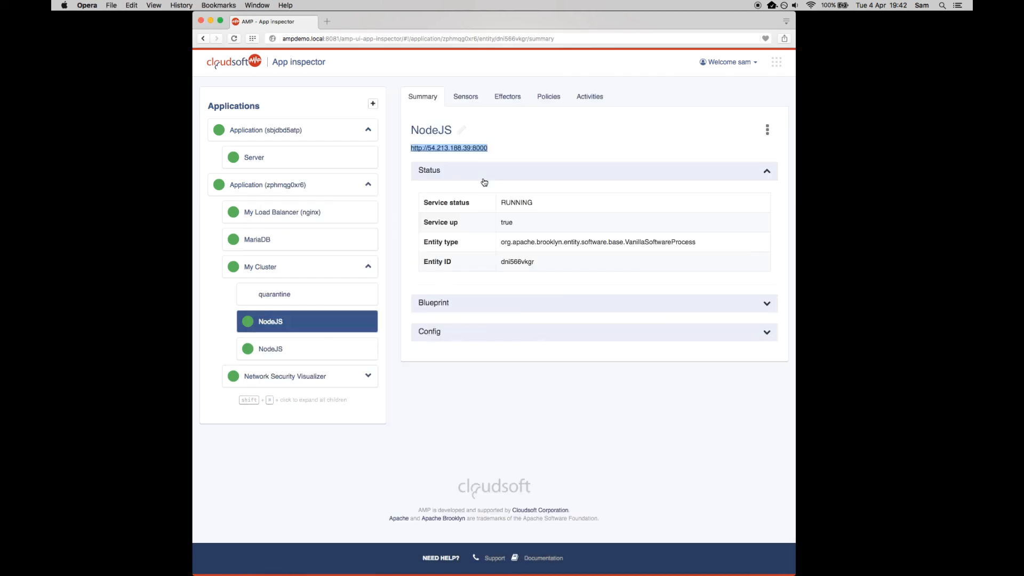
key("super+Tab")
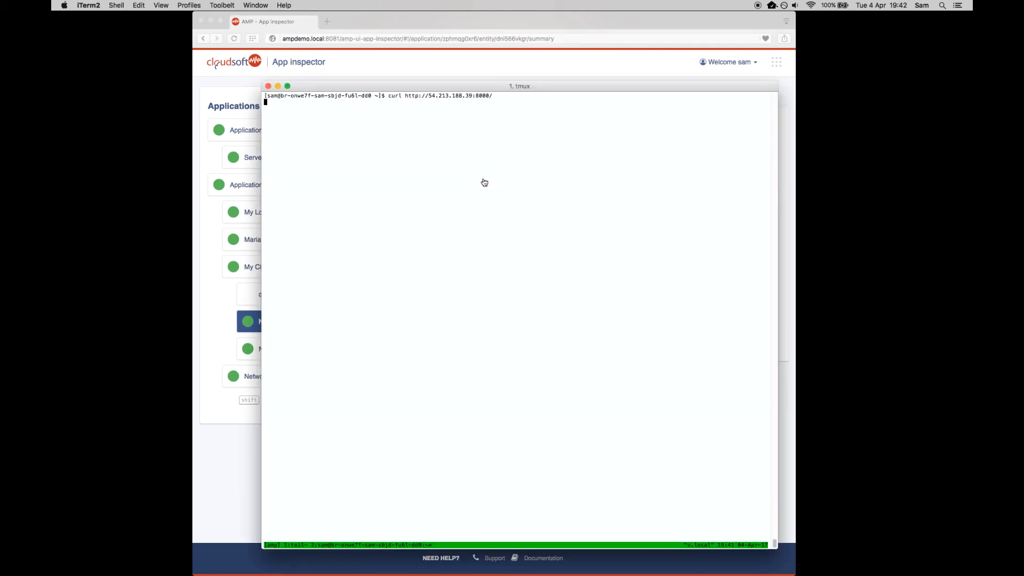